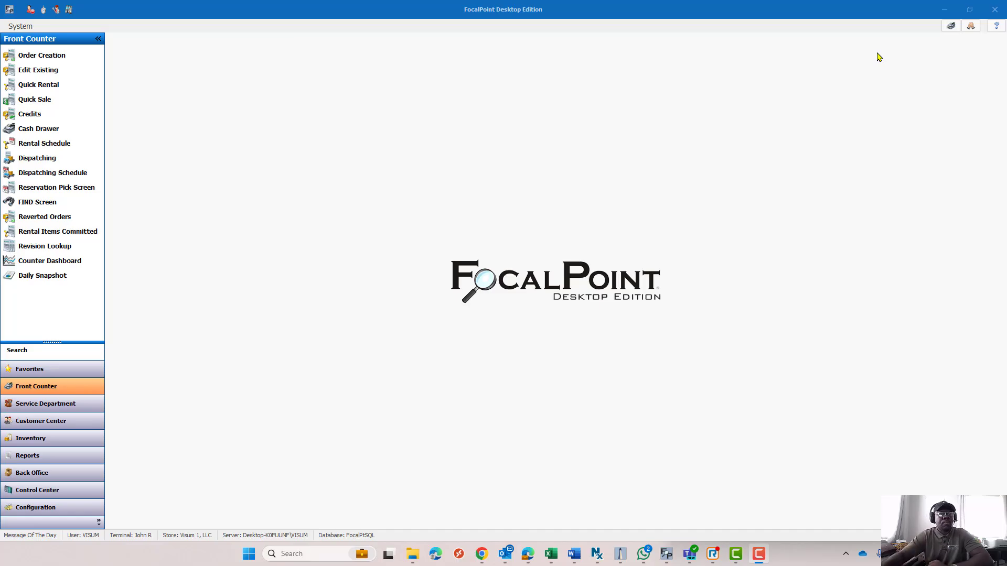
Open the Credits screen under Front Counter and show all existing credit records
click(48, 392)
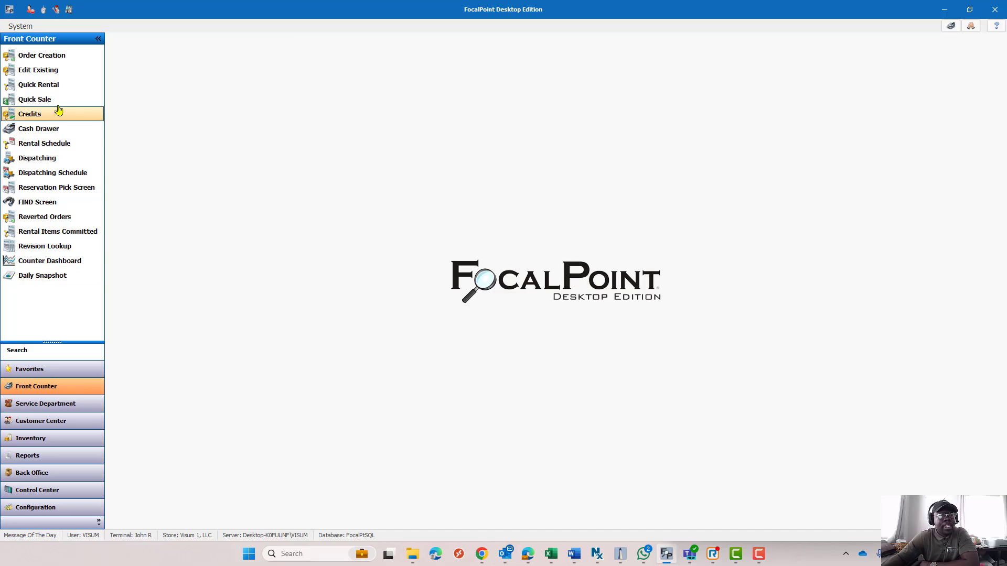
click(62, 121)
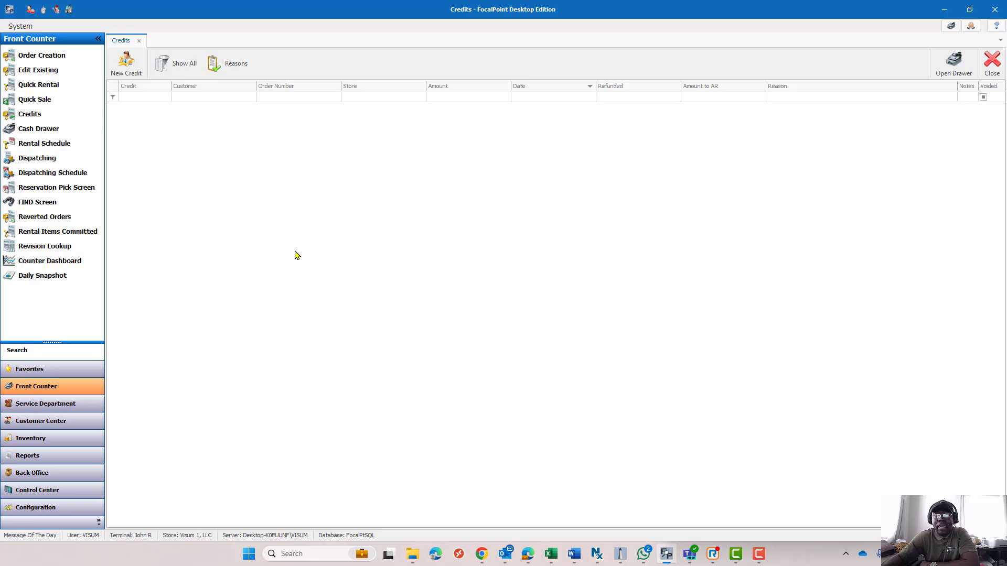
click(179, 63)
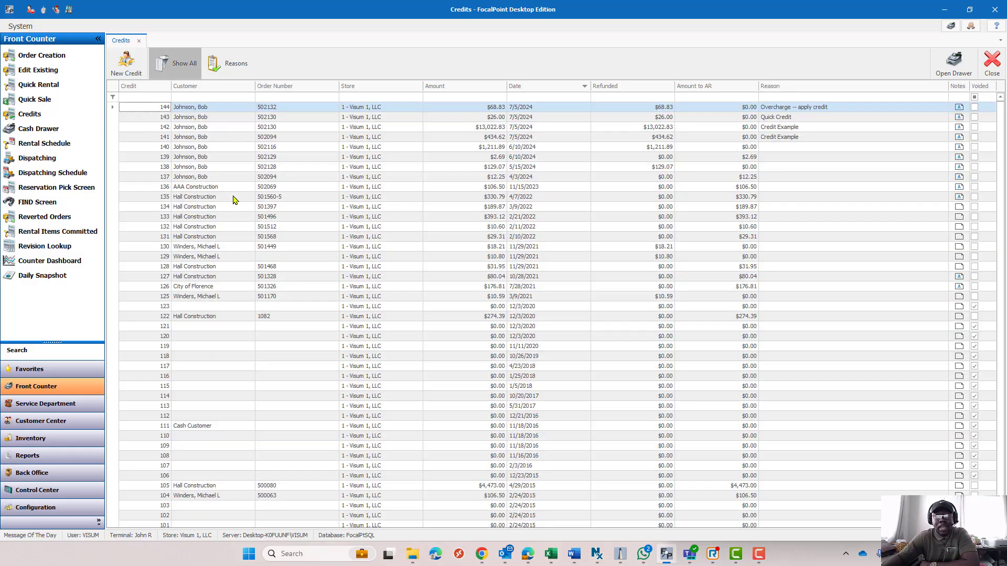
scroll(208, 285, down, 1)
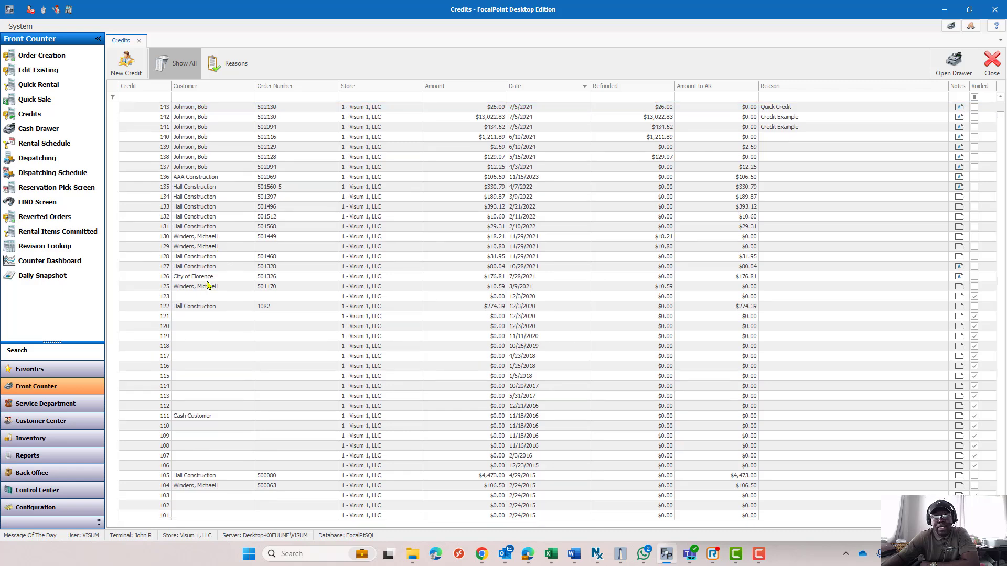
scroll(207, 285, up, 1)
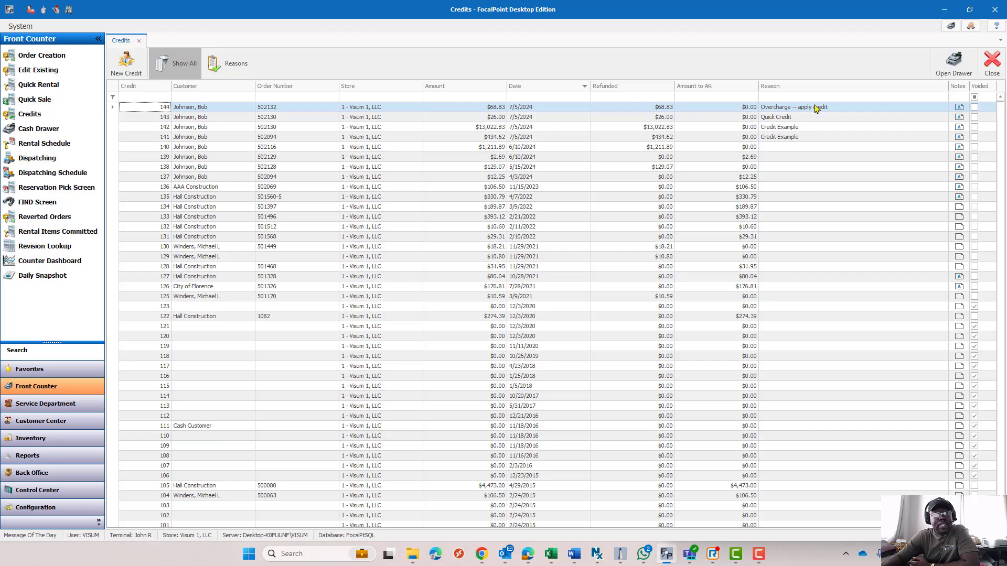
Review the Credit Reasons list, then start a new credit in the Credit Wizard
click(229, 64)
click(300, 78)
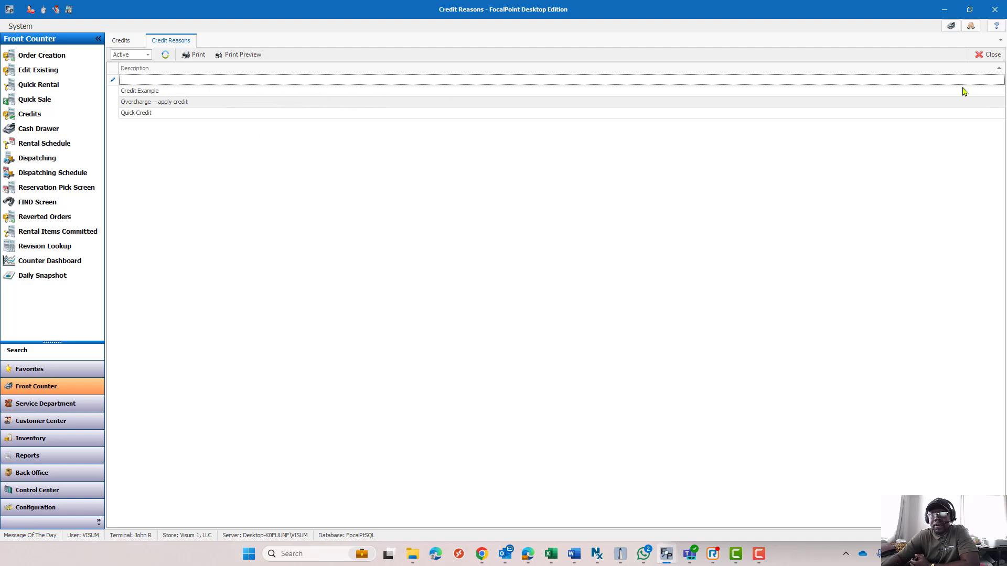
click(986, 54)
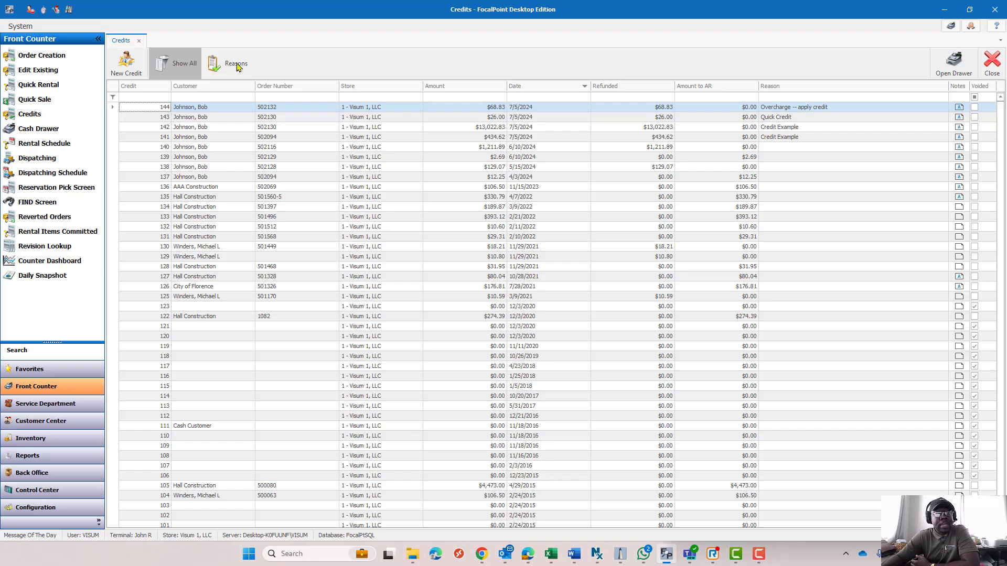
click(126, 64)
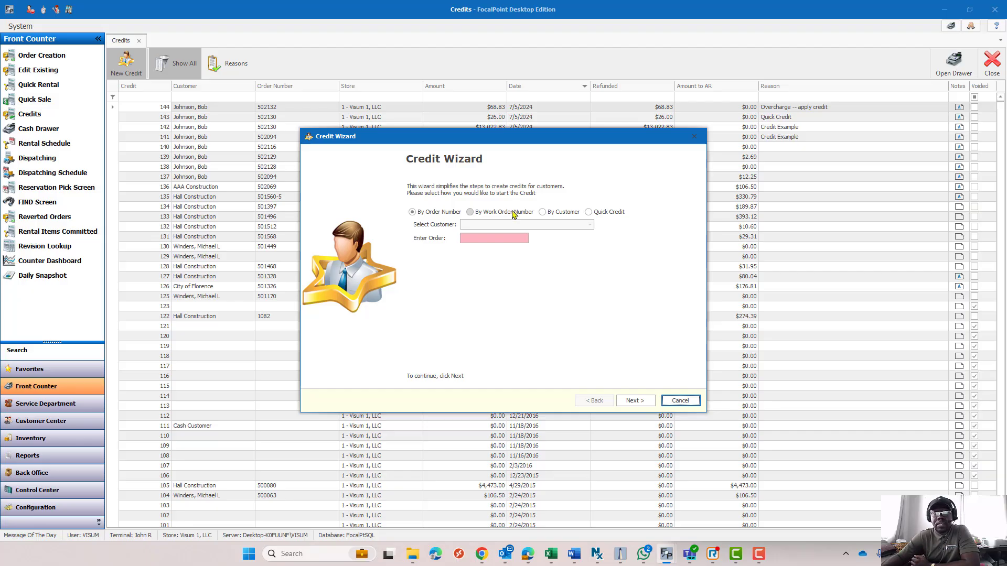
Set the Credit Wizard to create the credit By Customer and show the customer list
click(545, 213)
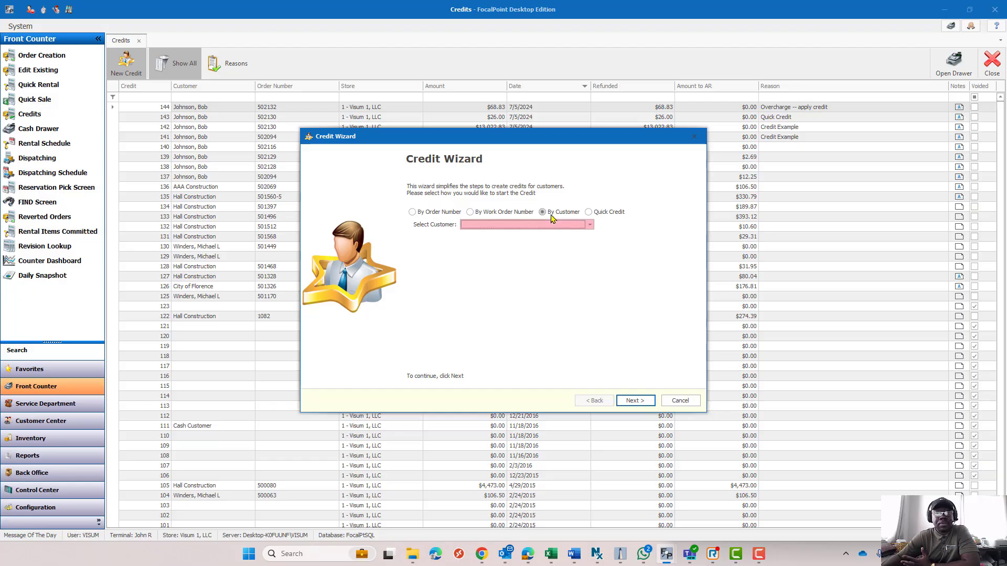
click(600, 214)
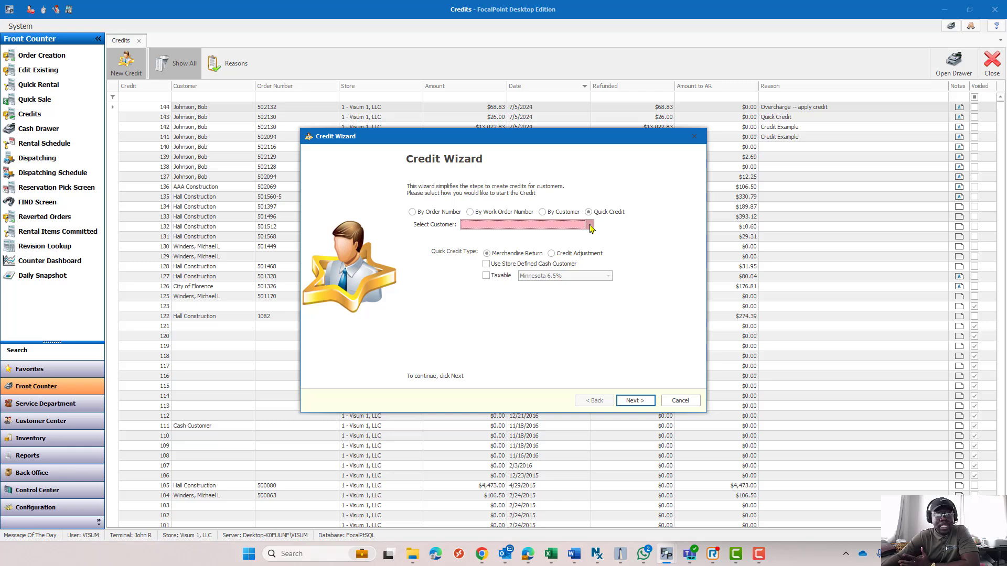
click(590, 226)
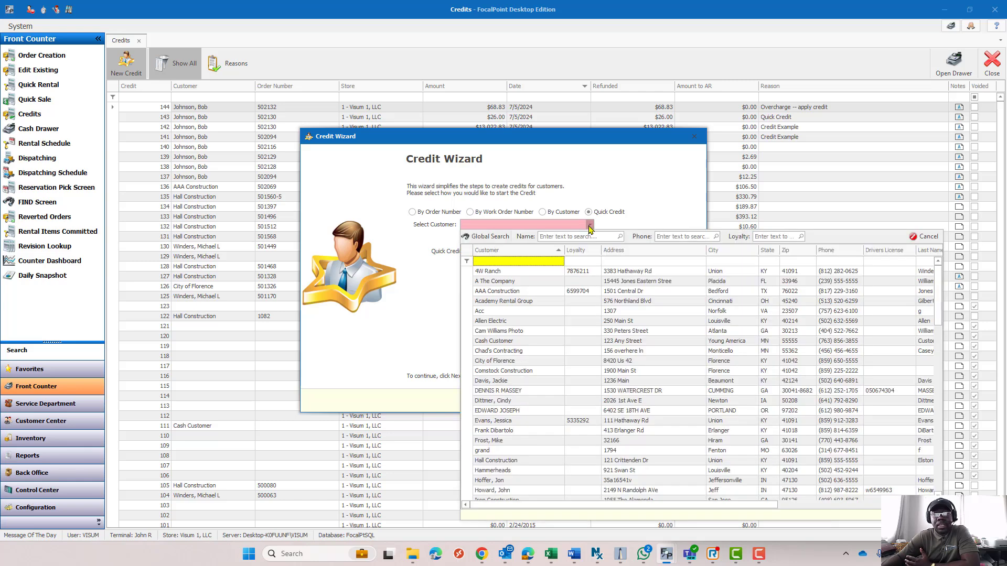
click(590, 228)
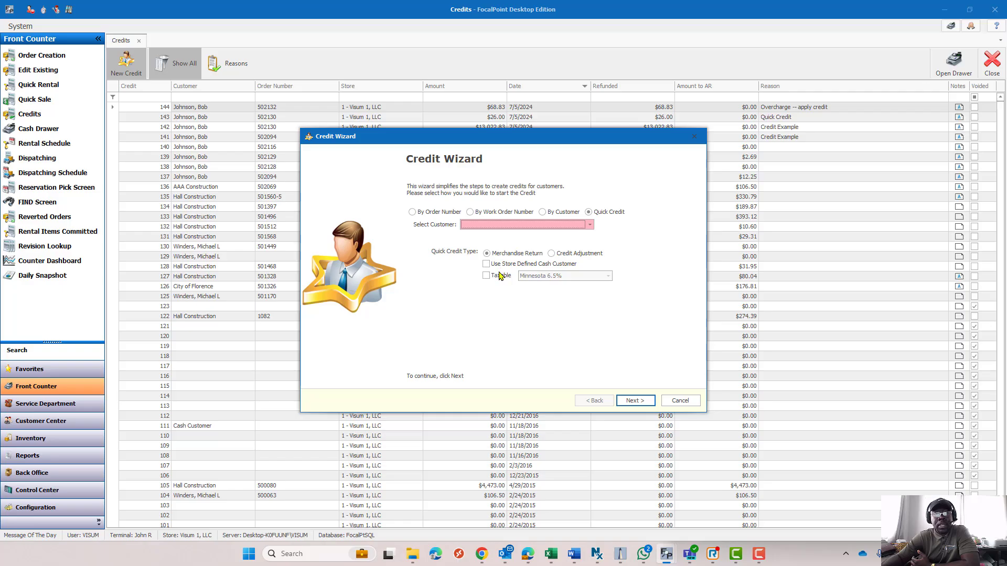
click(548, 216)
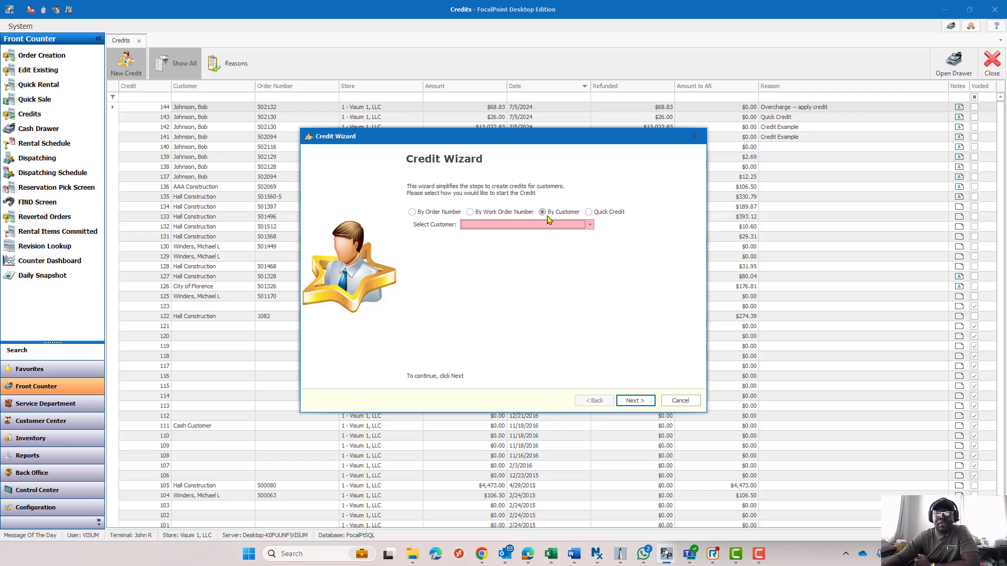
click(590, 226)
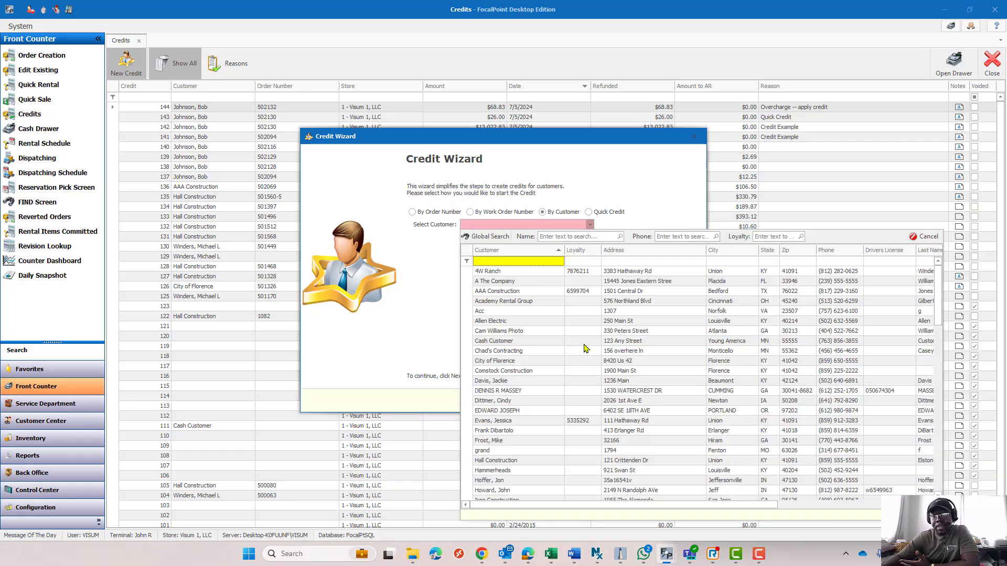
scroll(571, 392, down, 4)
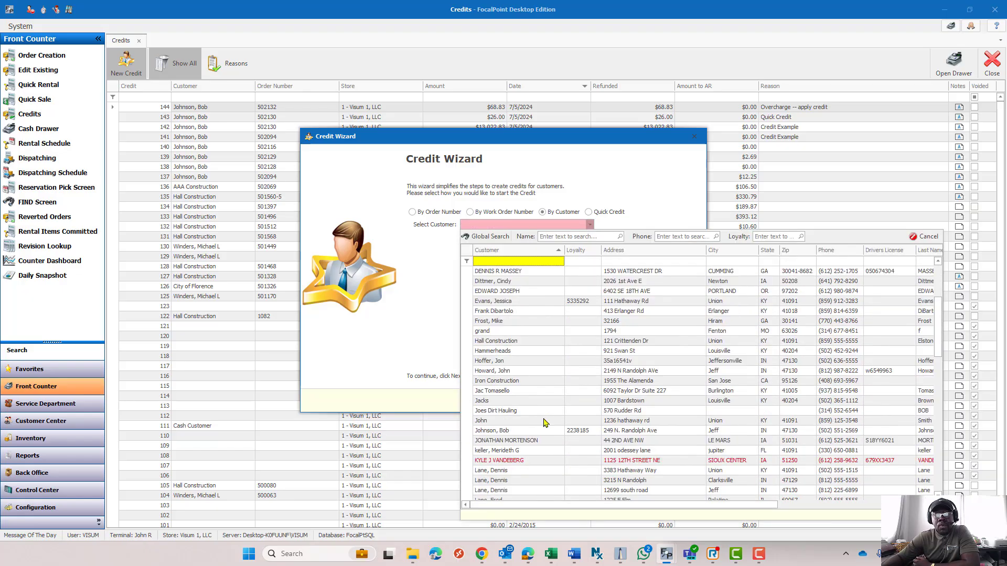
Select the customer and their newest $362.30 order for the credit
click(543, 430)
click(535, 238)
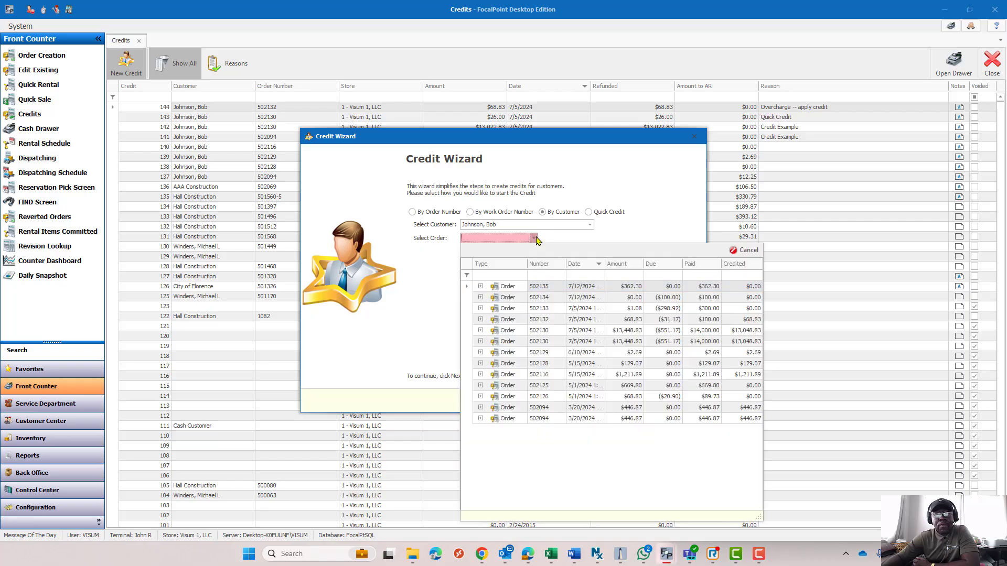
click(586, 287)
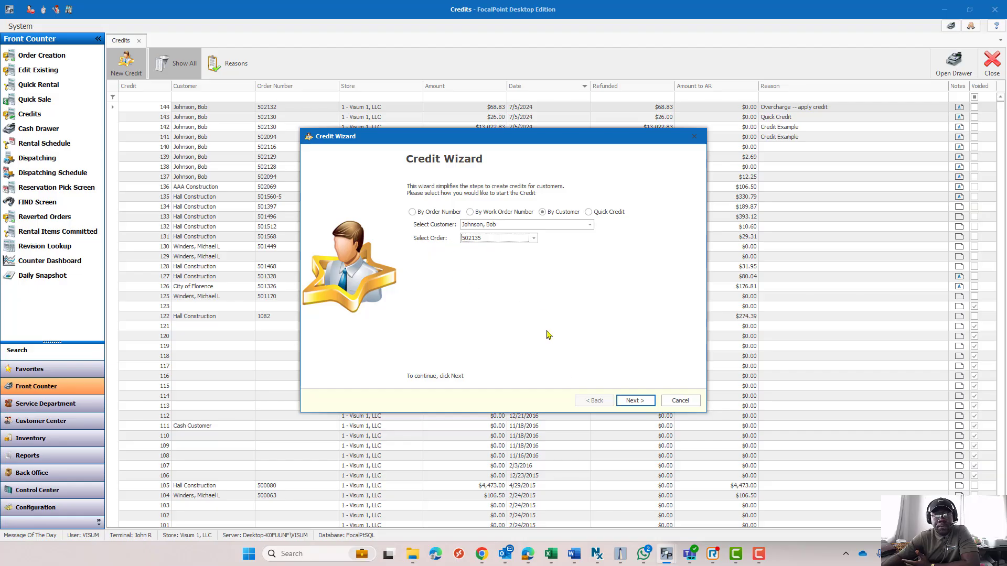
click(635, 400)
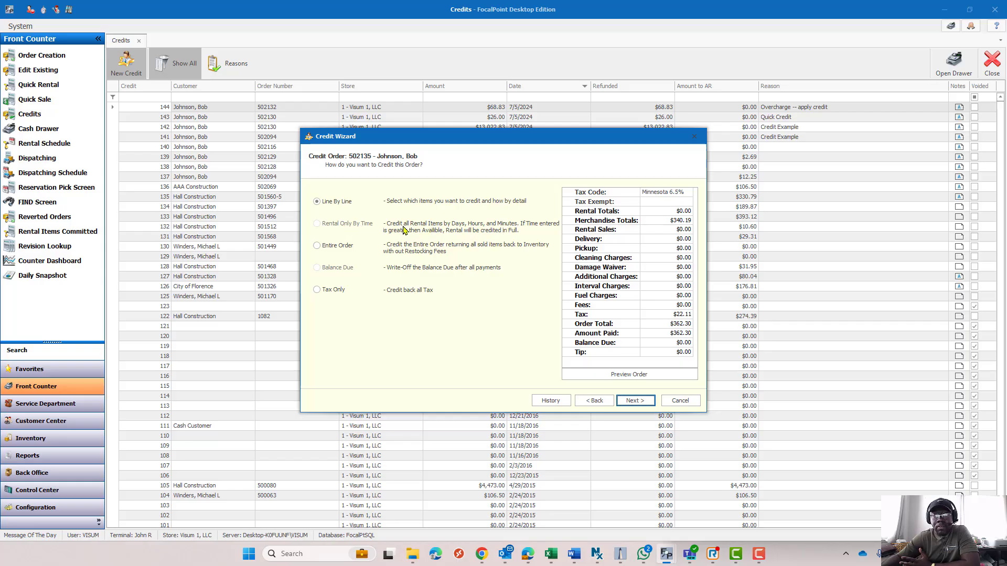
Choose Line By Line crediting, rather than Entire Order, to list the order's three items
click(371, 225)
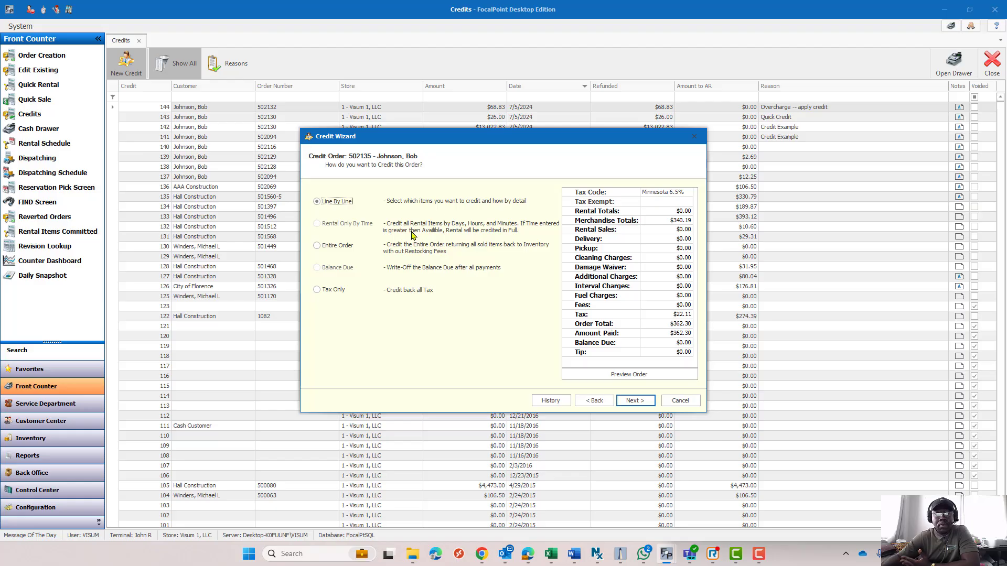
click(344, 248)
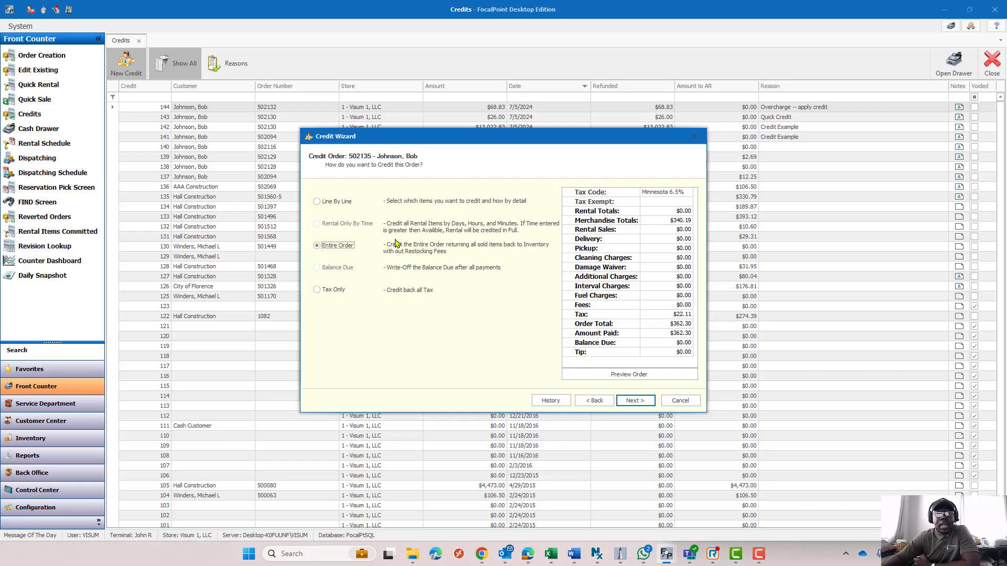
click(340, 203)
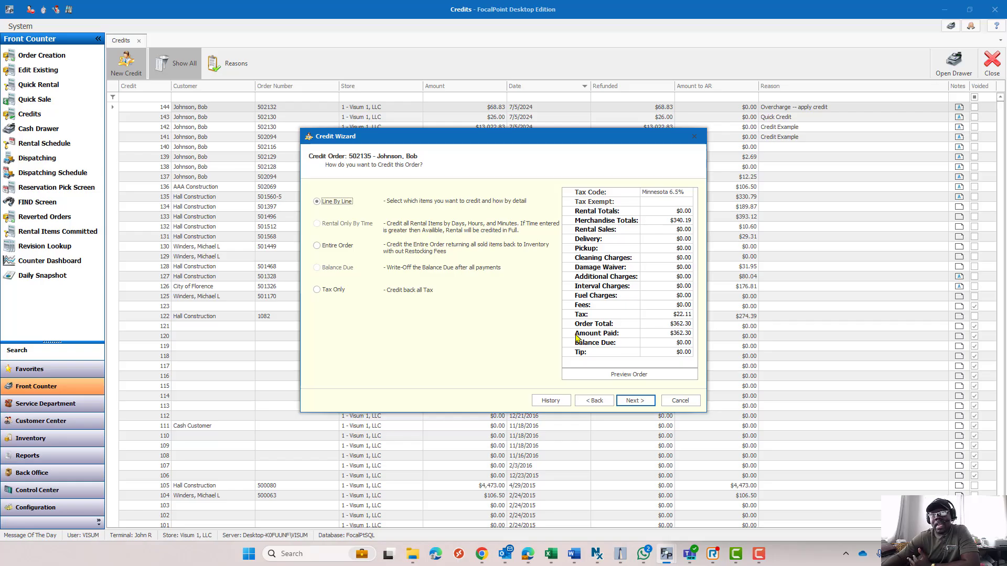
click(635, 402)
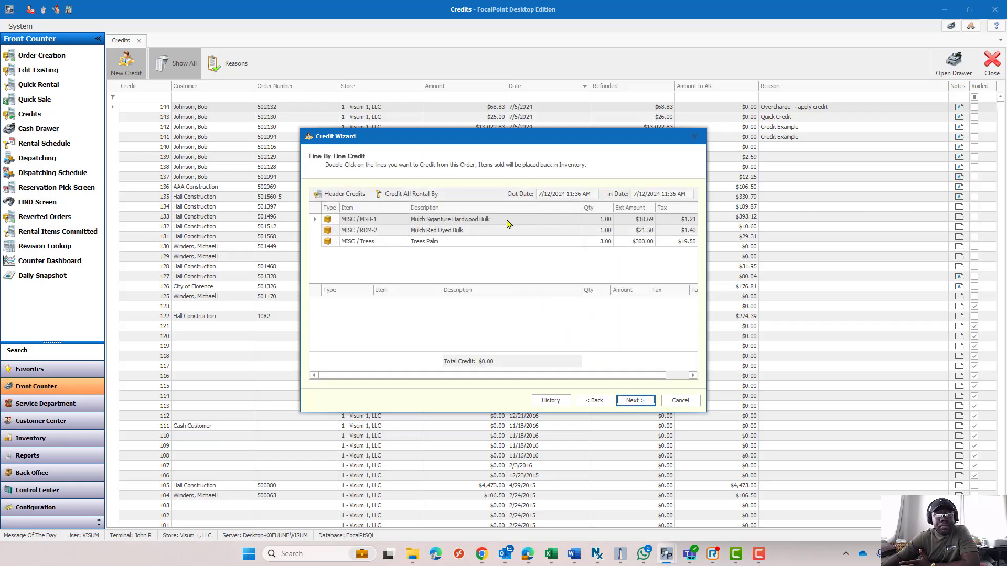
Credit all 3 Trees Palm as a quantity return to inventory, making Total Credit $319.50
click(440, 242)
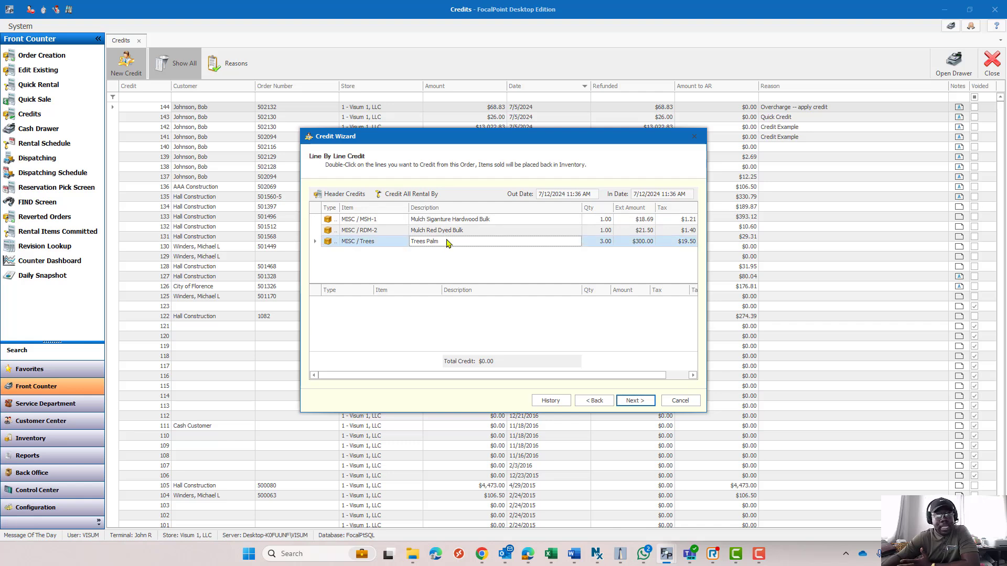
double_click(447, 242)
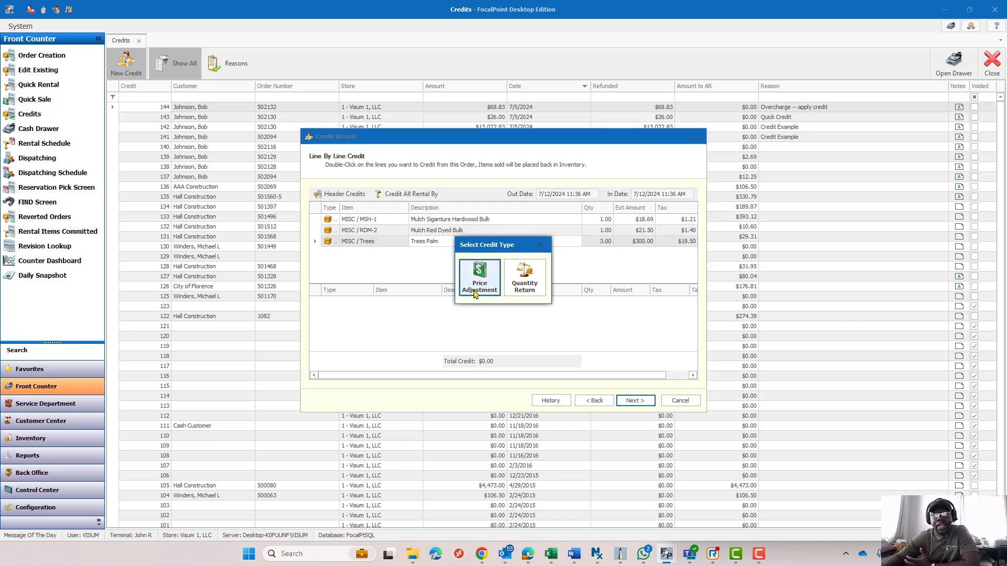
click(528, 284)
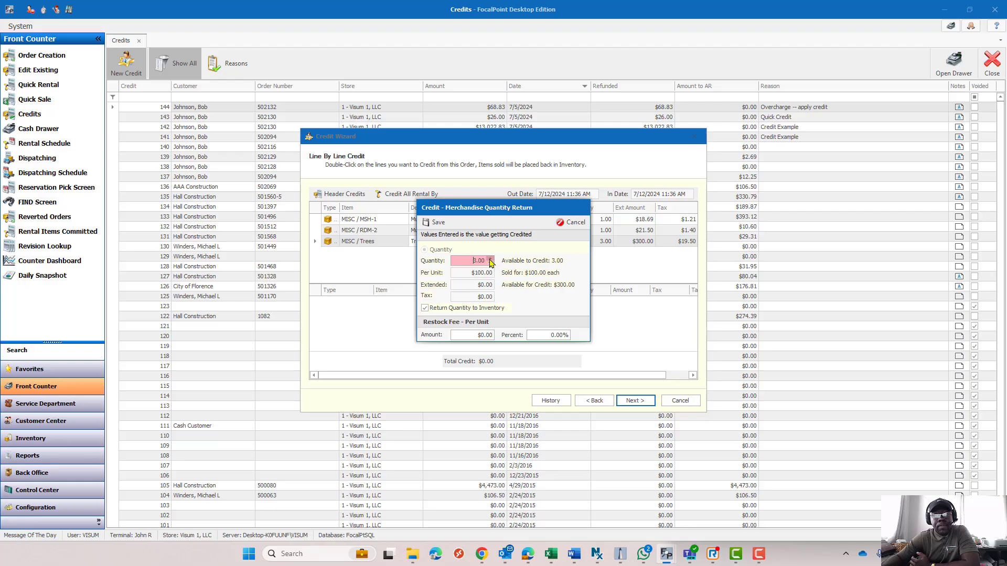
click(434, 222)
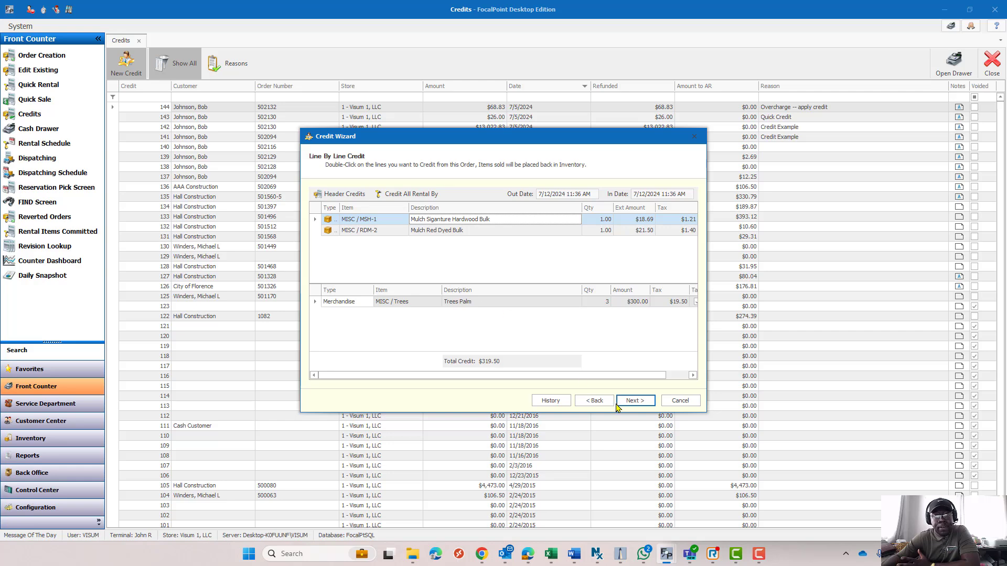
Set reason Credit Example with the note 'Applying back palm tree purchases'
click(635, 402)
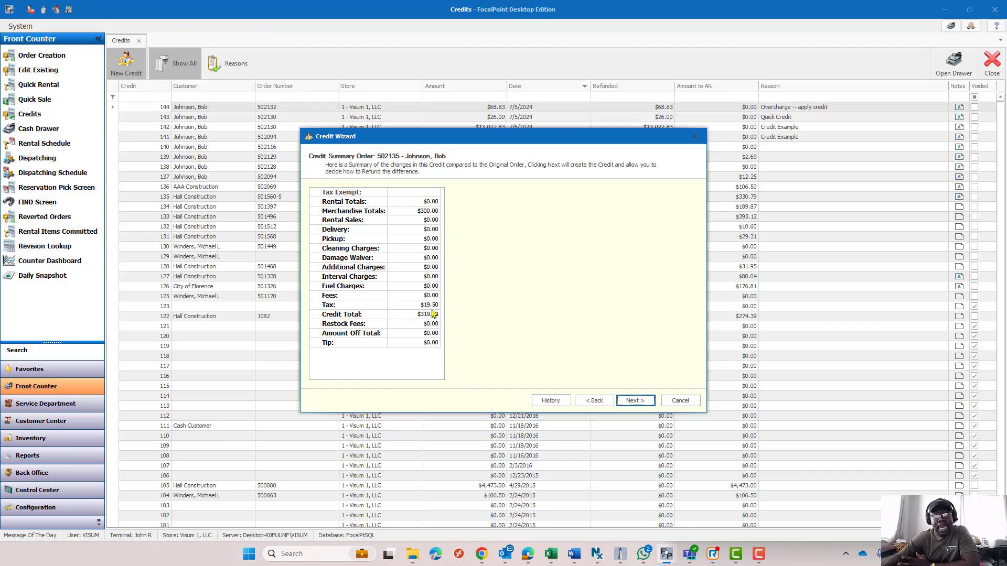
click(639, 404)
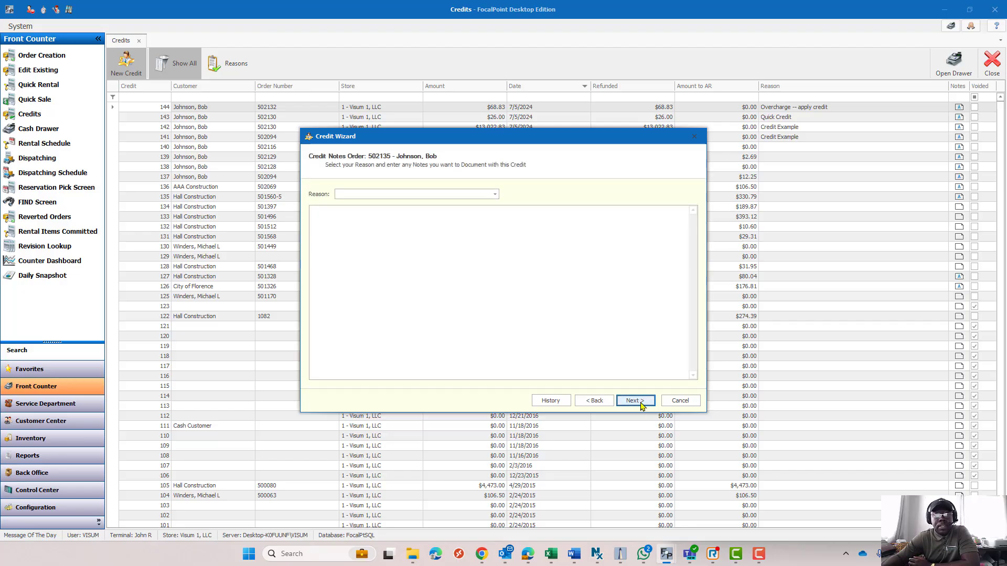
click(495, 194)
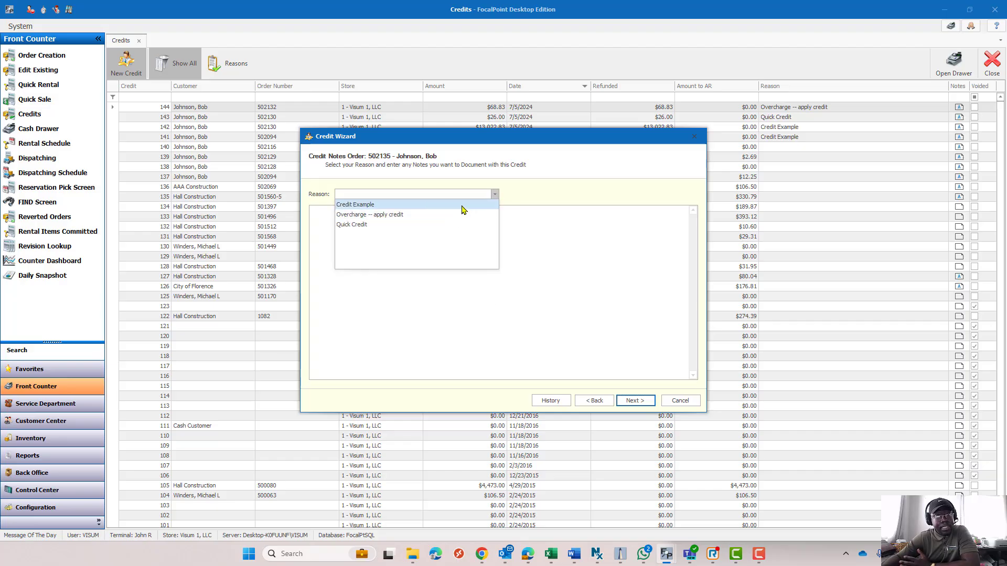
click(462, 206)
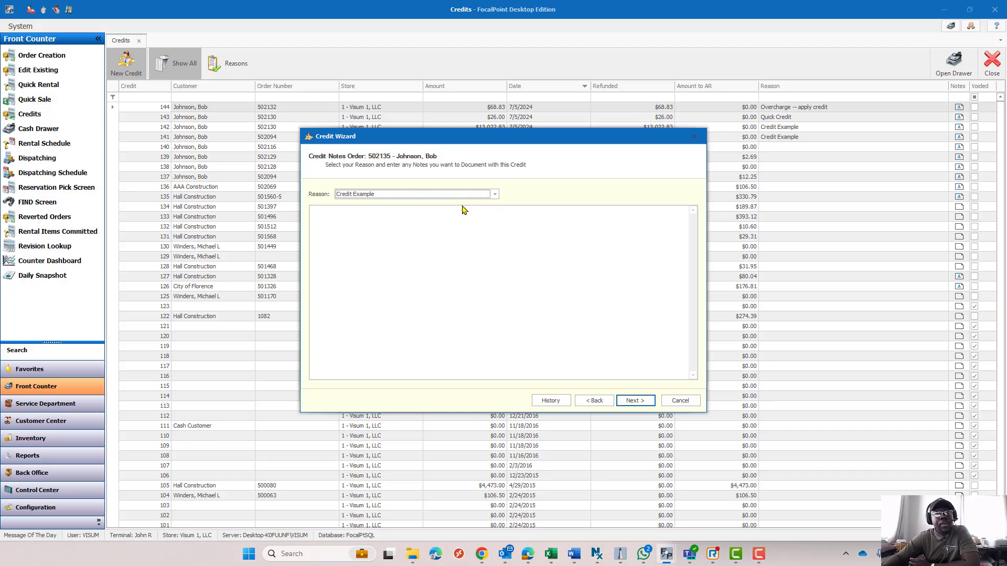
click(464, 232)
text(App)
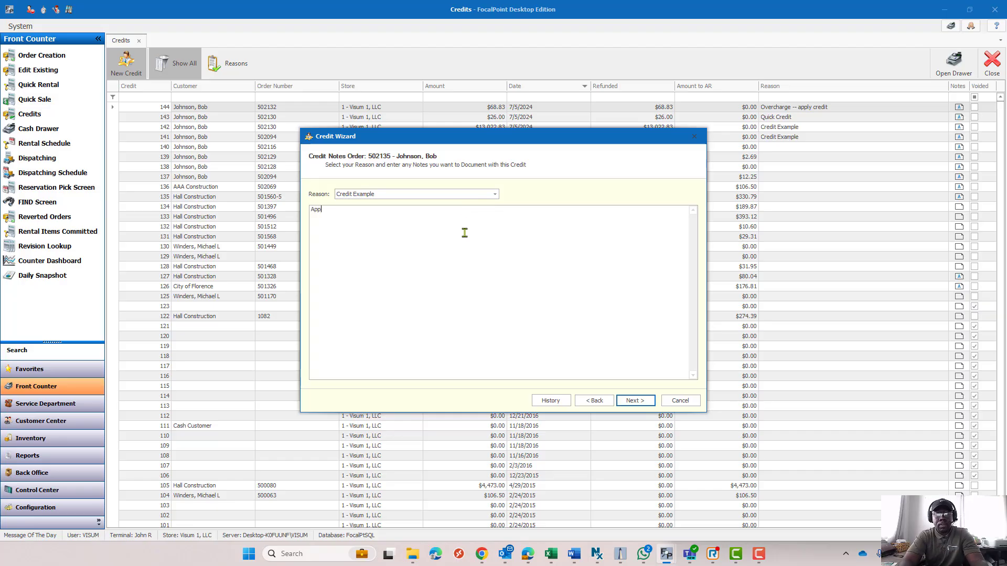
text(lying back )
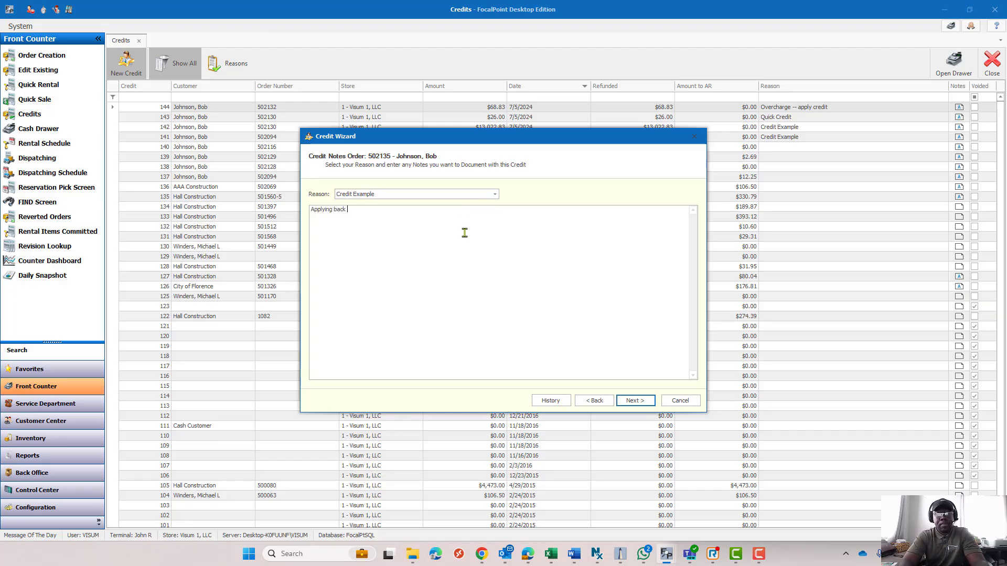
text(palm tree)
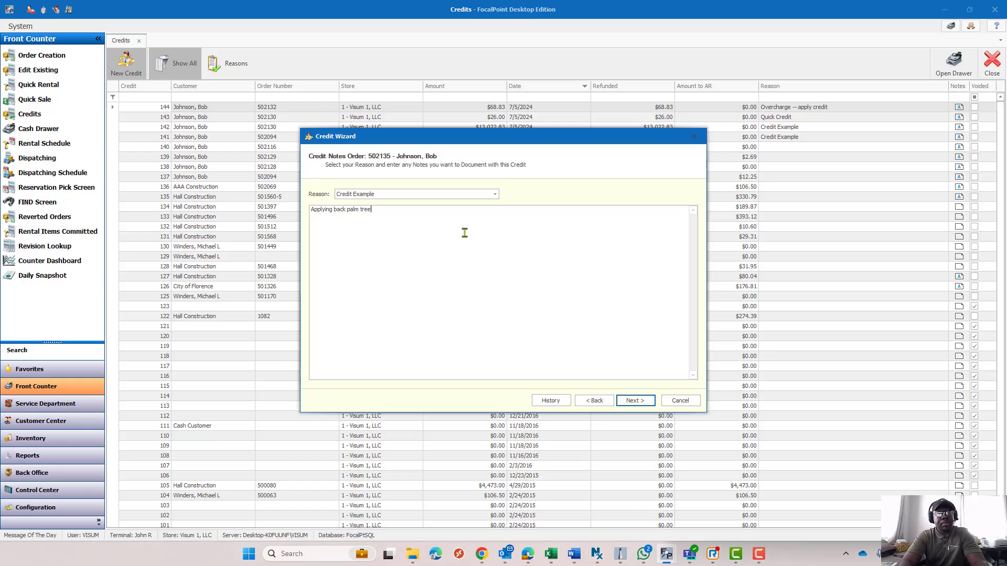
text( purchases)
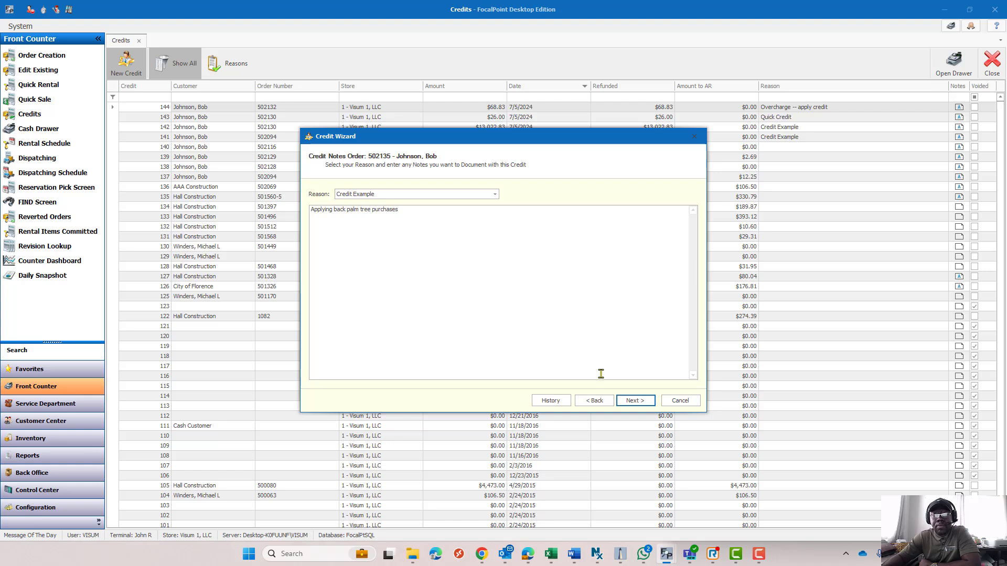
click(635, 400)
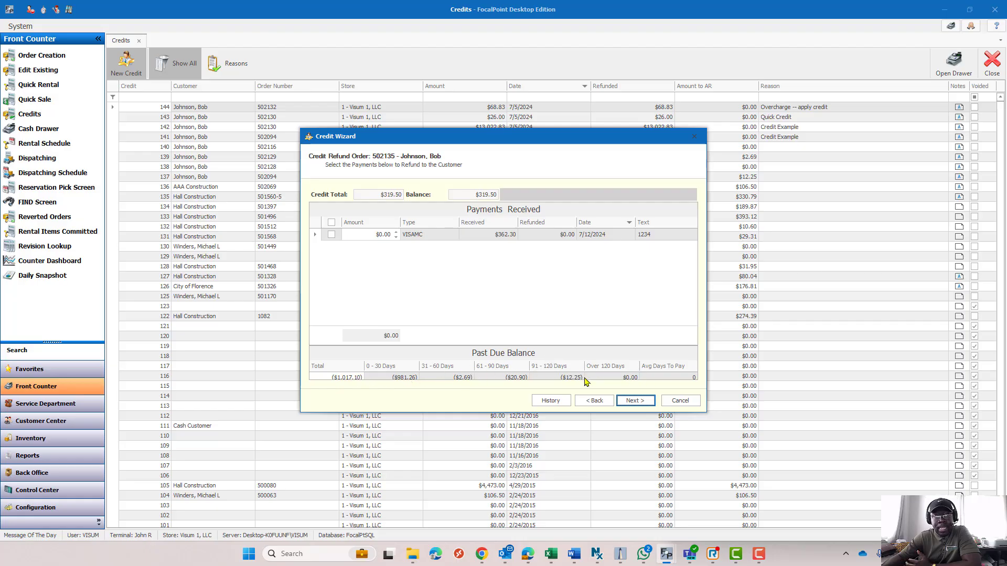
Refund the $319.50 remainder via Select Payment Type instead of Internal Refund and list the payment types
click(644, 401)
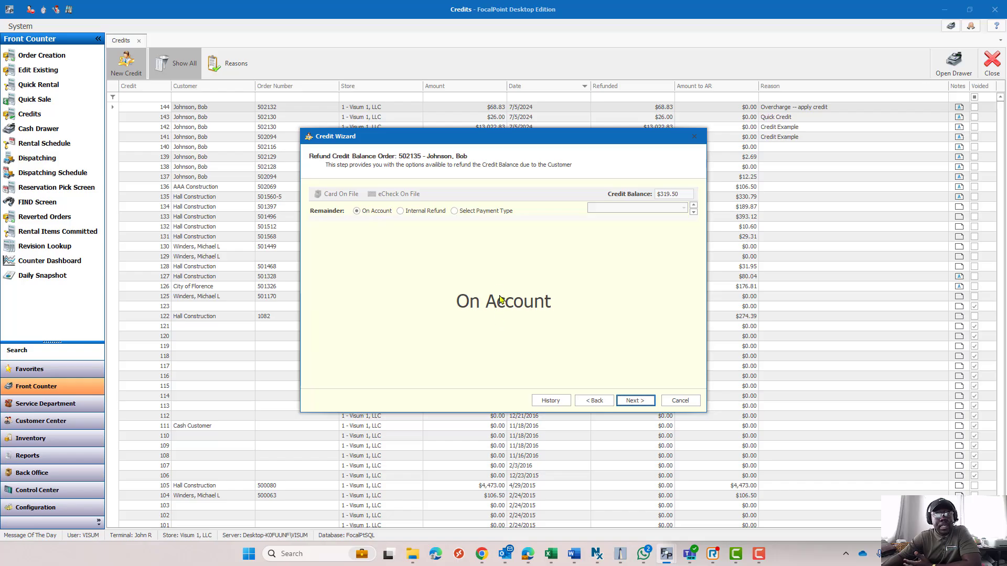
click(401, 210)
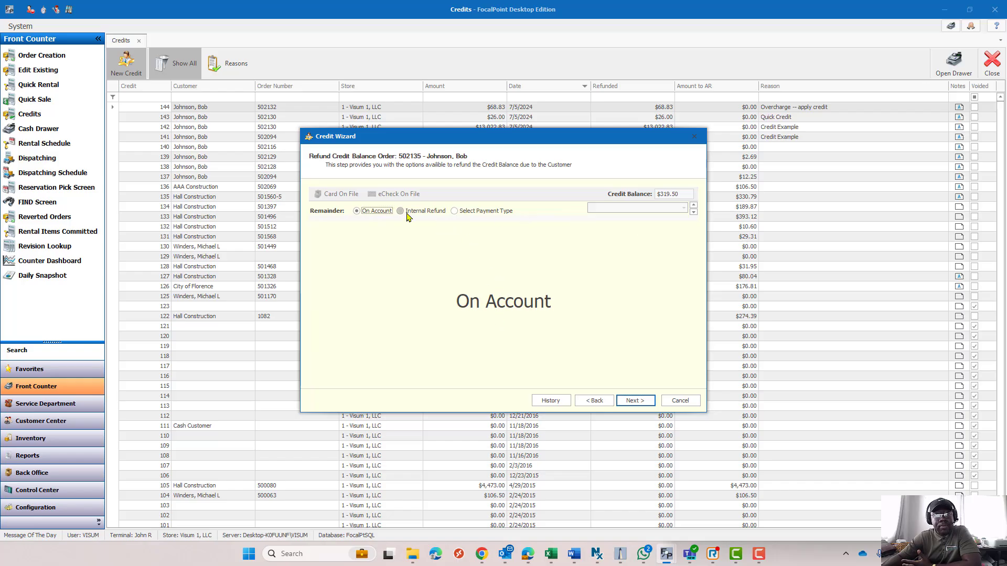
click(454, 211)
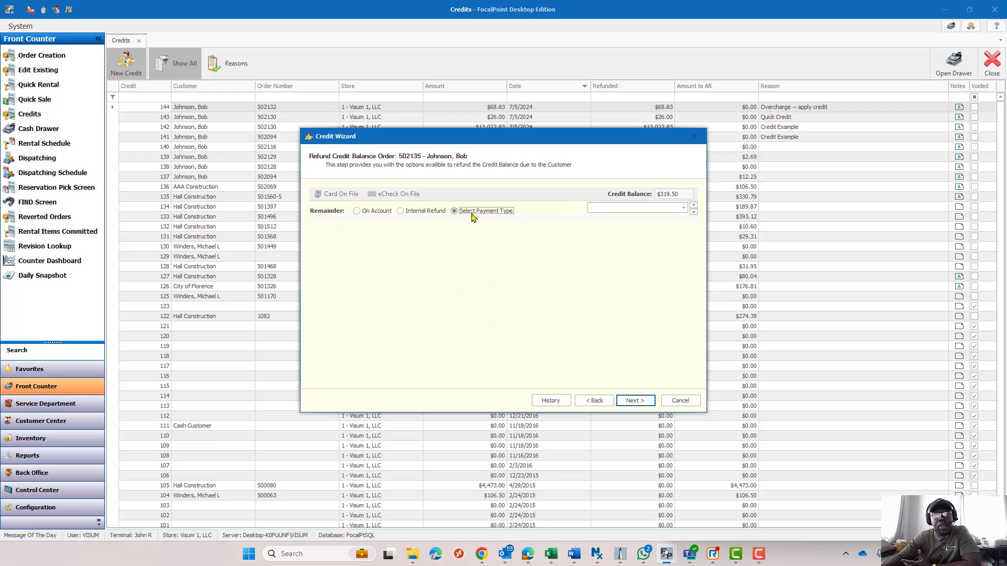
click(683, 209)
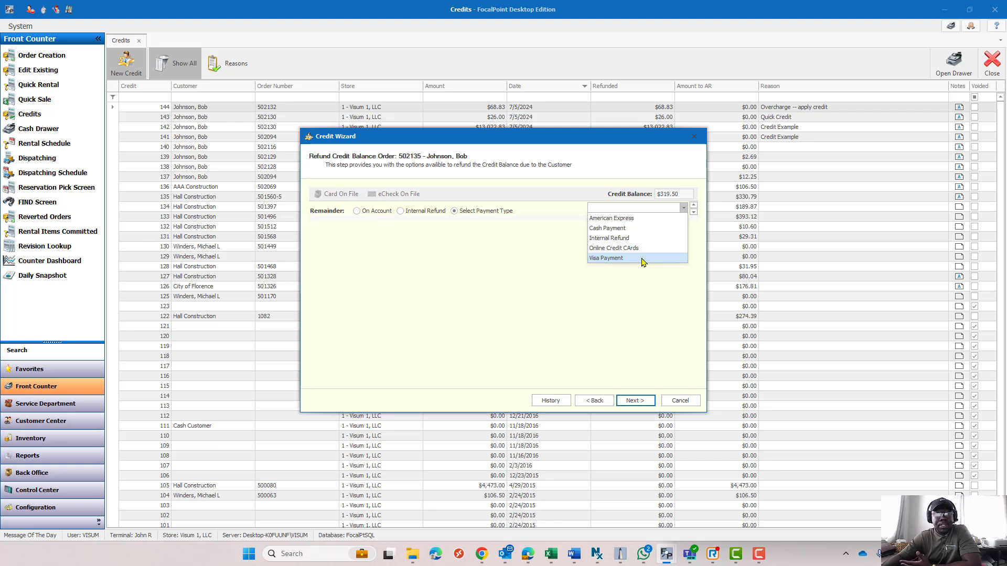
Refund to Visa Payment with the cardholder name, last four digits, expiry date and authorization code
click(606, 258)
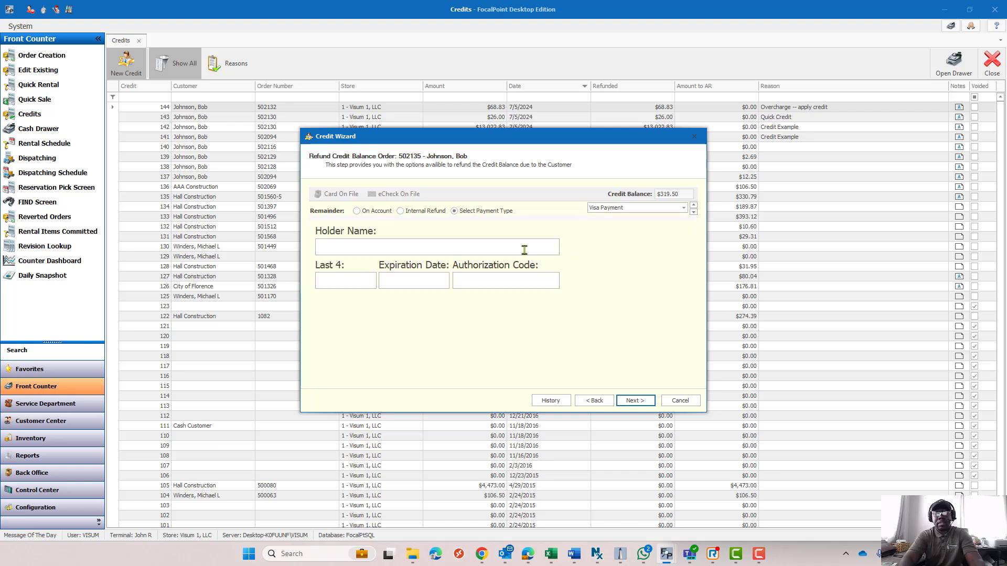
text(Bob John)
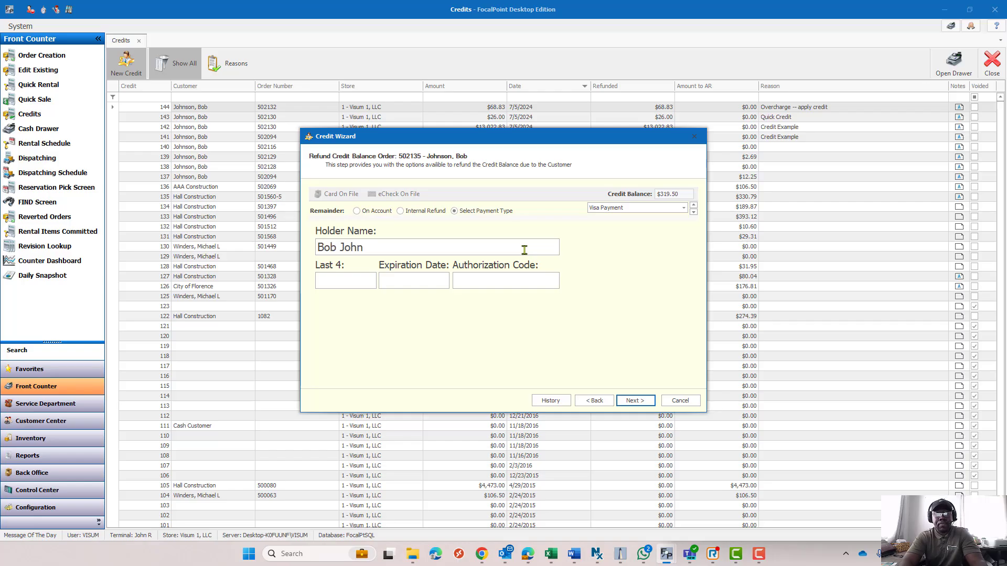
text(1234)
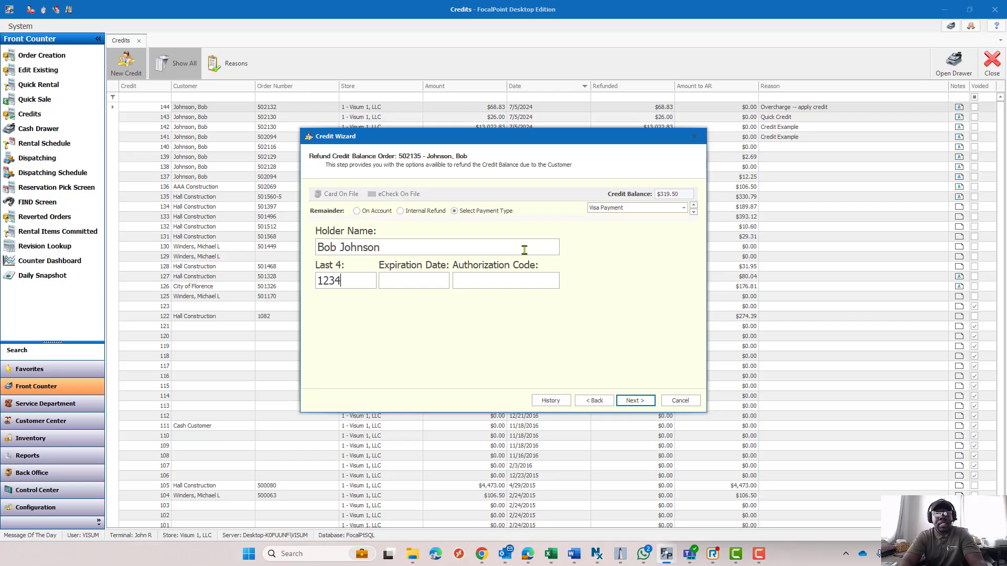
key(Tab)
text(08/)
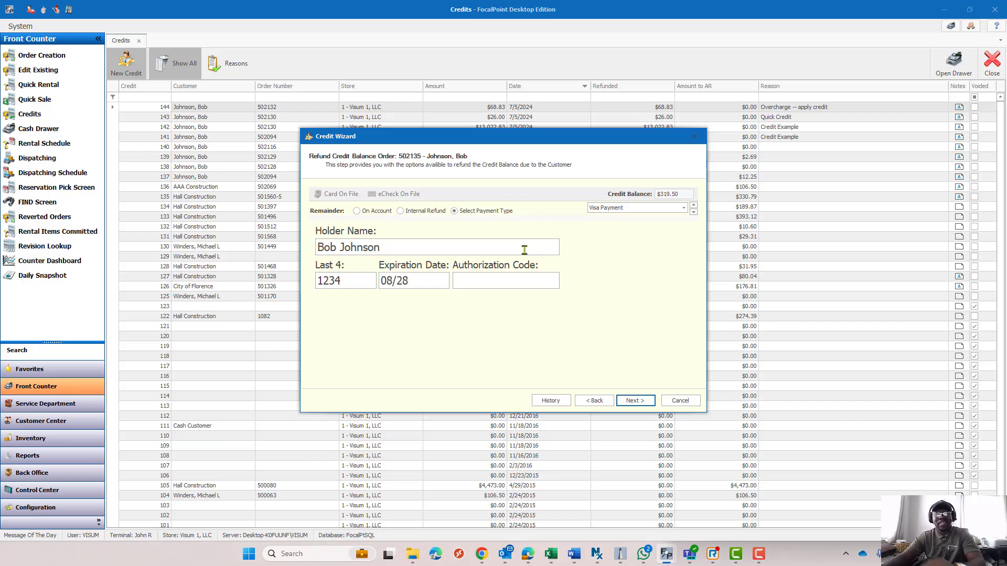
click(540, 281)
text(1)
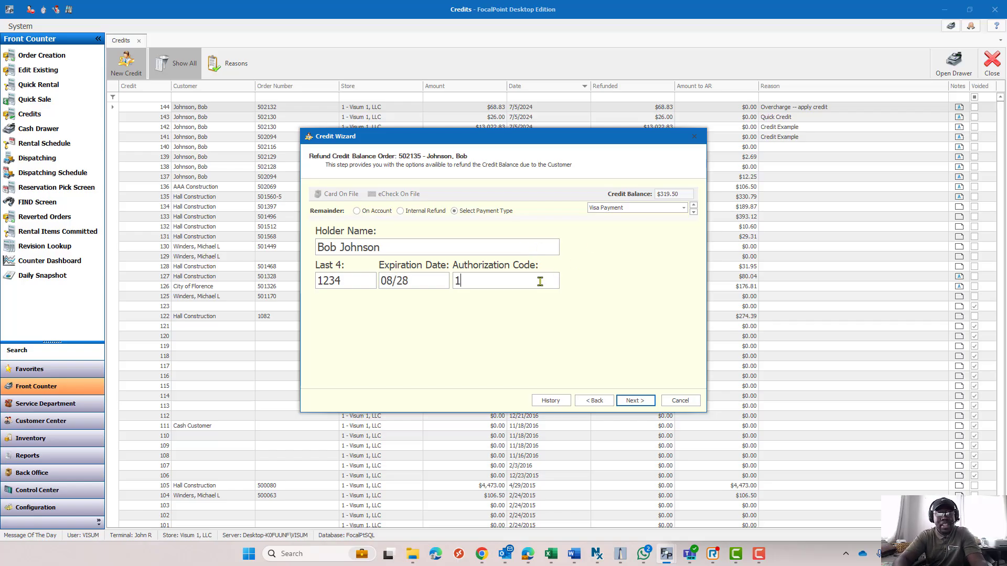
text(2345)
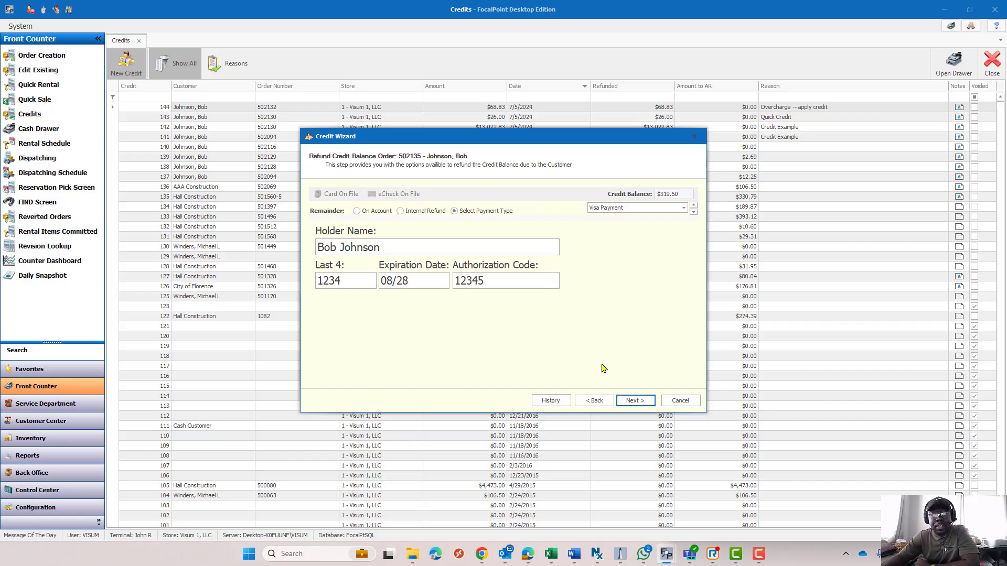
click(635, 400)
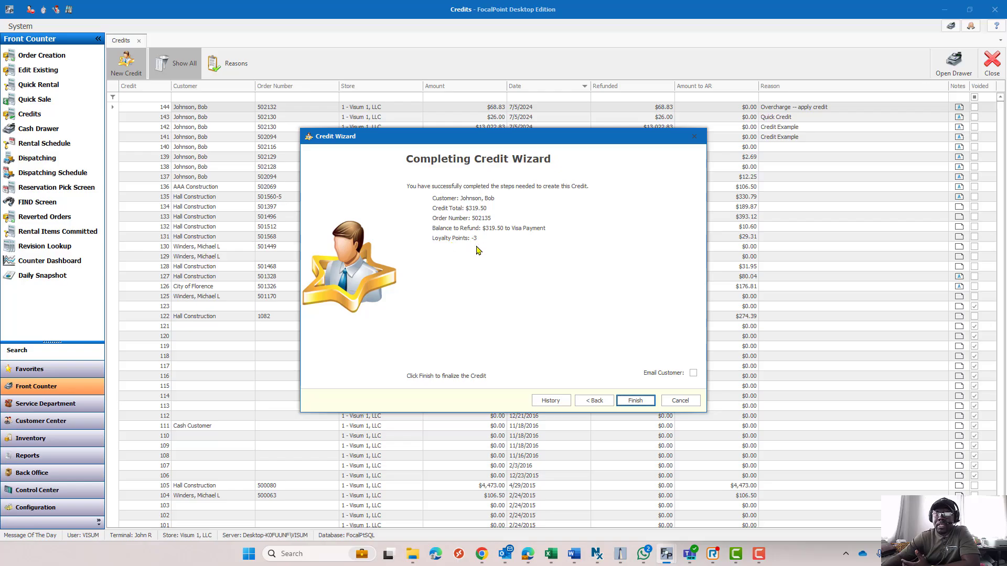
Tick Email Customer and finish, producing an email with Credit_145.pdf attached
click(692, 373)
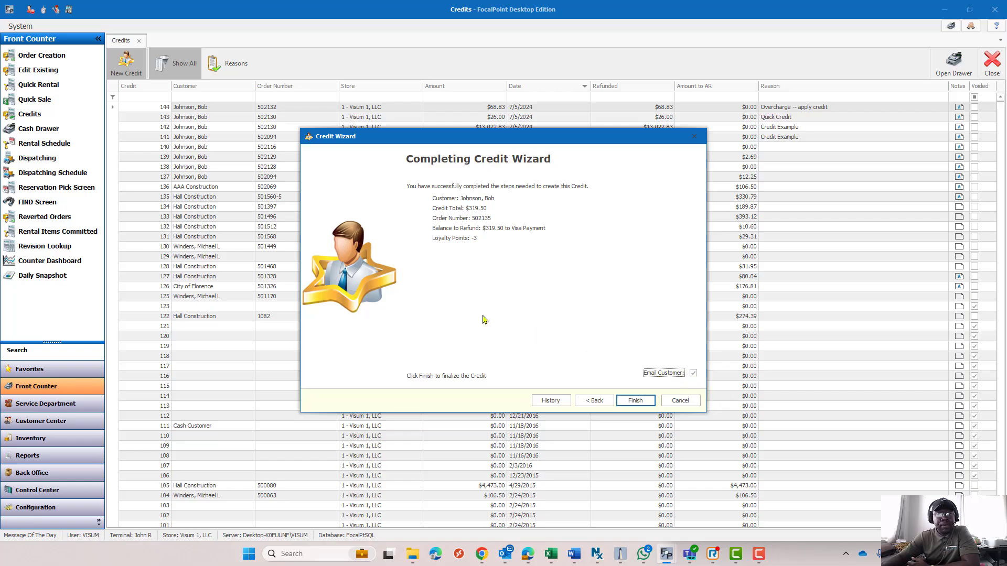
click(635, 400)
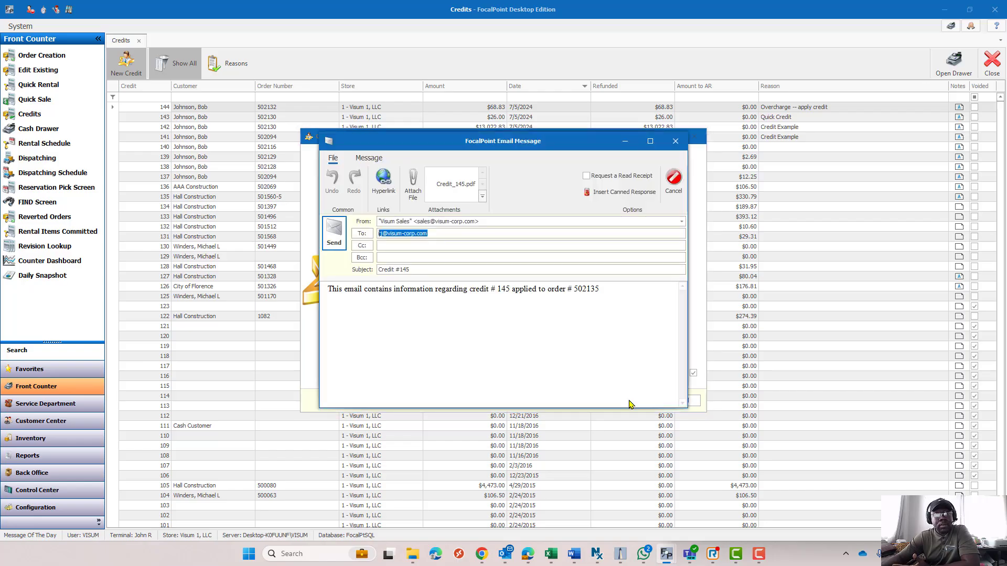
Open Credit_145.pdf in Acrobat, hide the tools pane, and decline restoring recovered documents
double_click(450, 186)
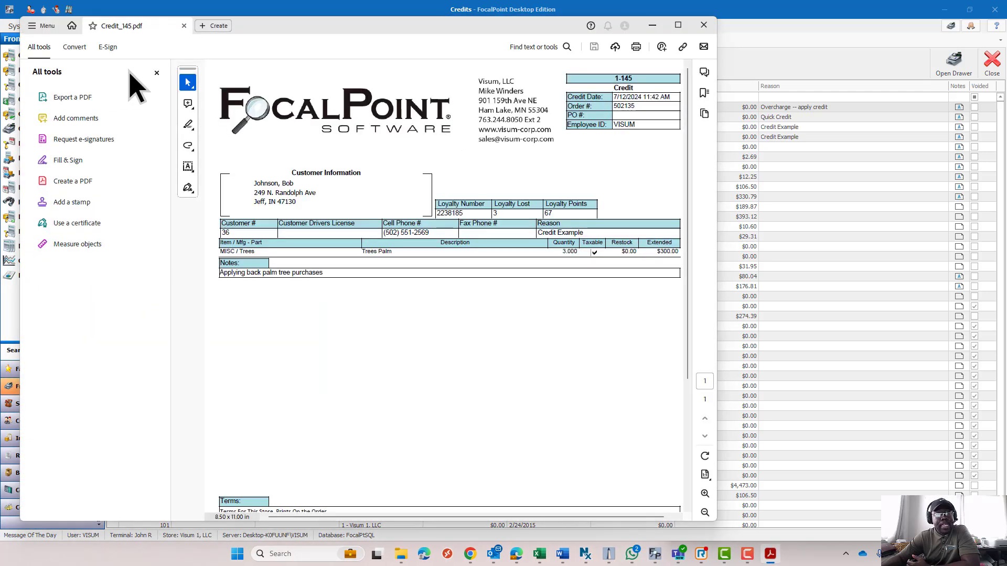
click(156, 73)
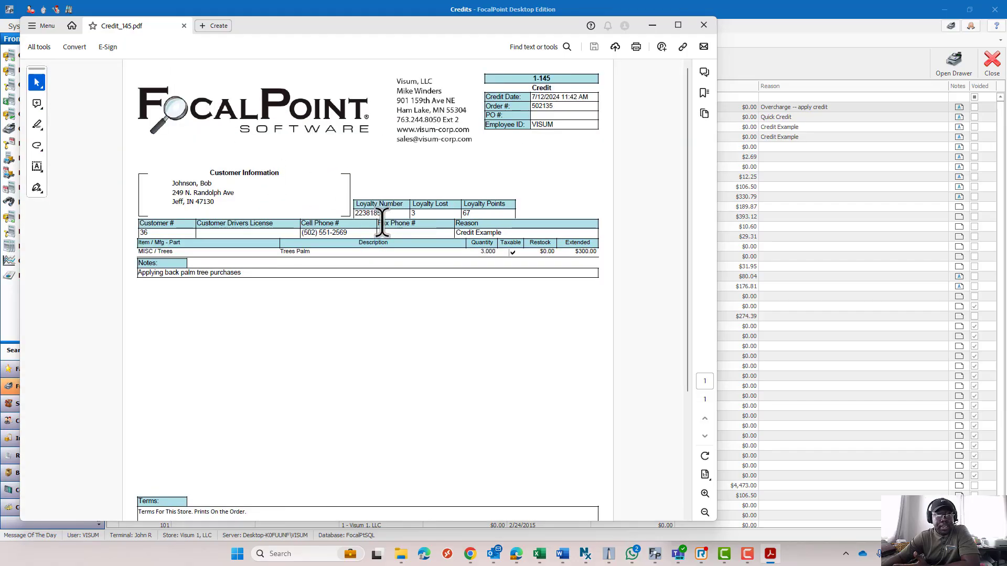
scroll(288, 180, down, 2)
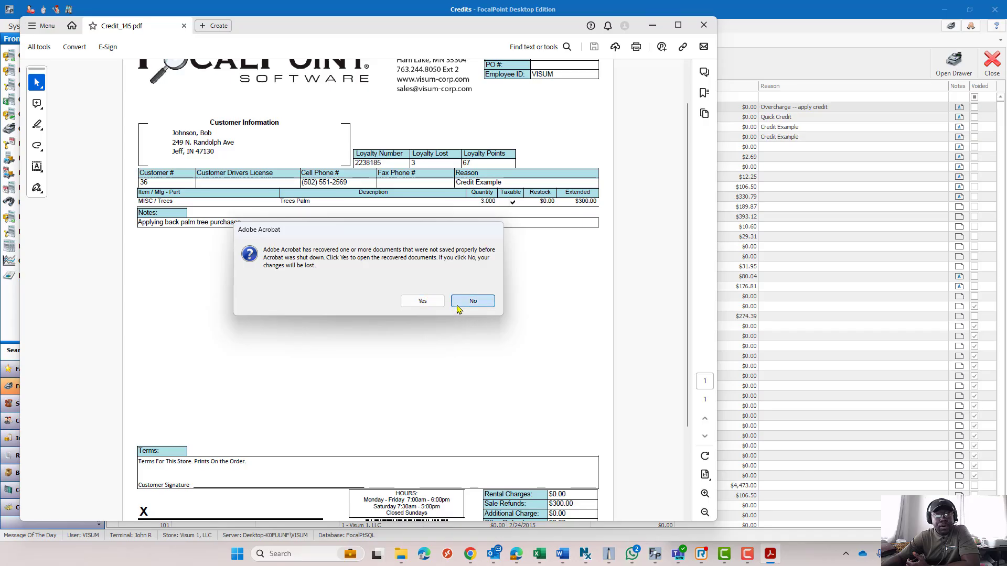
click(455, 302)
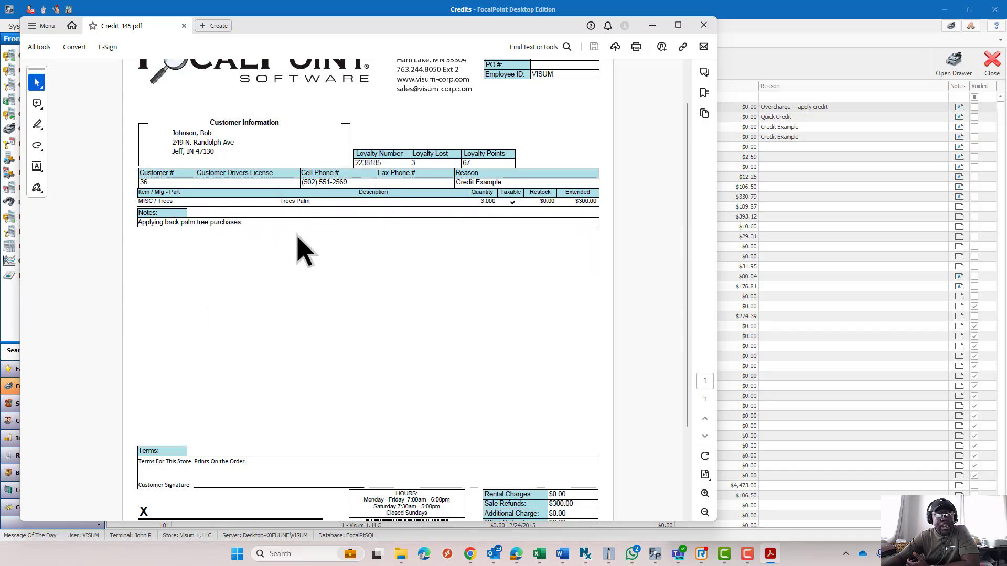
Review the credit: 3 Trees Palm at $300.00 with a $319.50 refund total
scroll(336, 270, down, 1)
scroll(375, 200, up, 2)
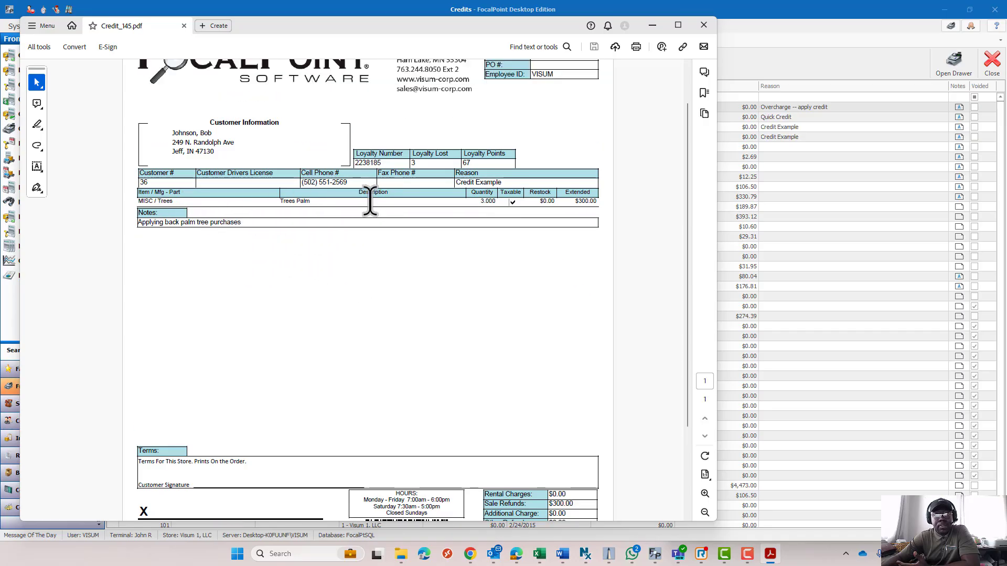
scroll(348, 203, up, 1)
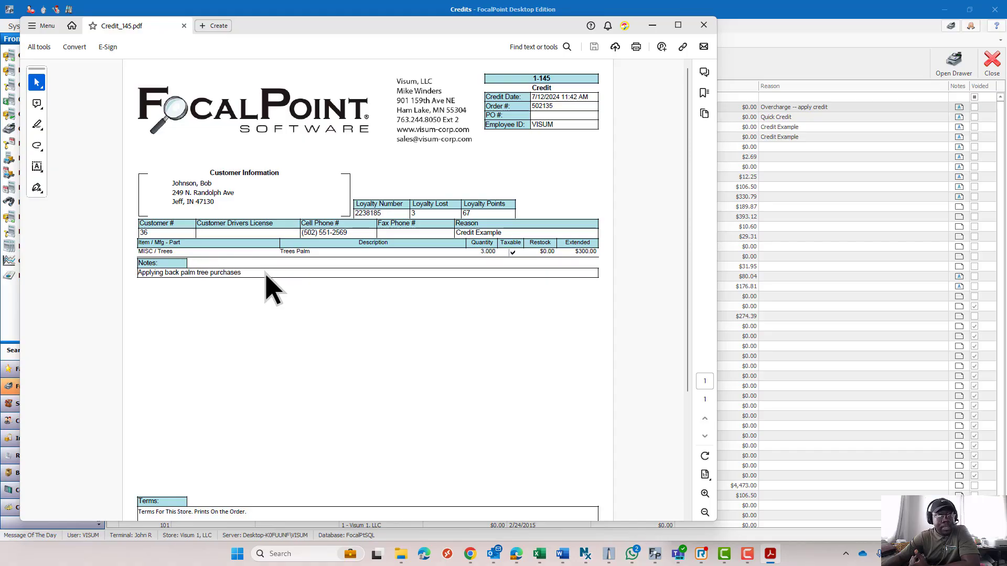
scroll(267, 273, down, 3)
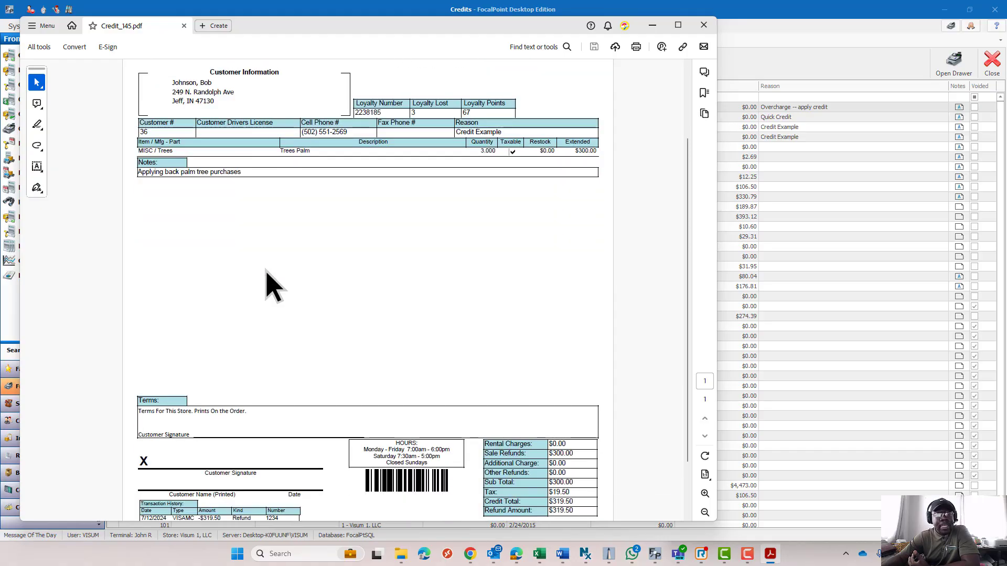
scroll(266, 272, down, 2)
scroll(267, 272, up, 4)
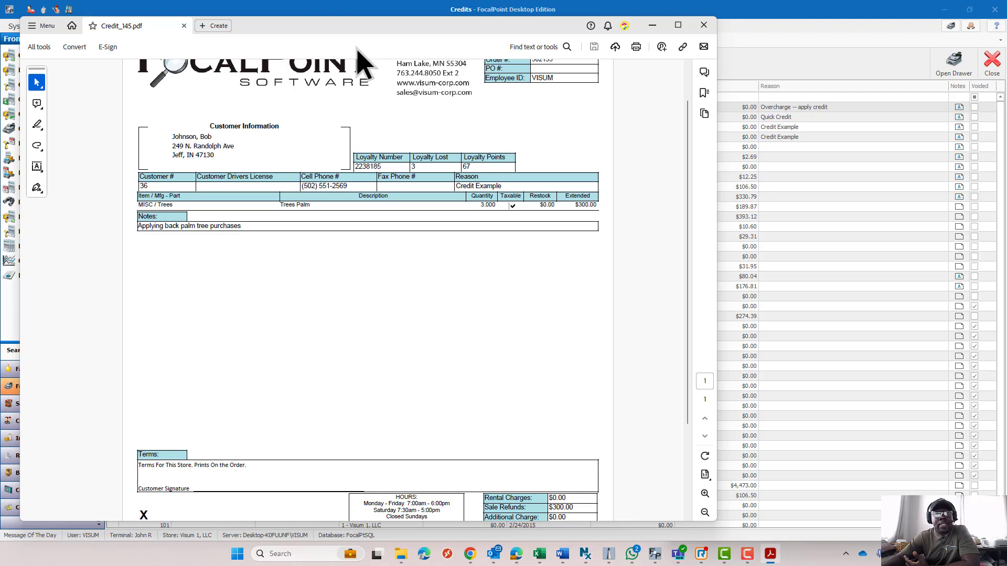
drag(357, 28, 348, 90)
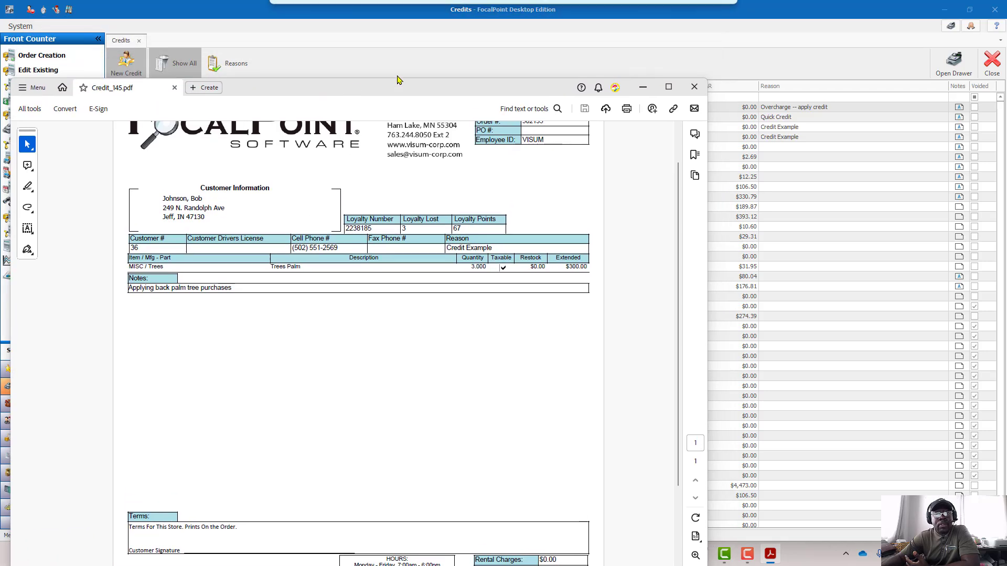
Close the PDF, cancel the email, and finish credit #145 without saving print output
click(693, 88)
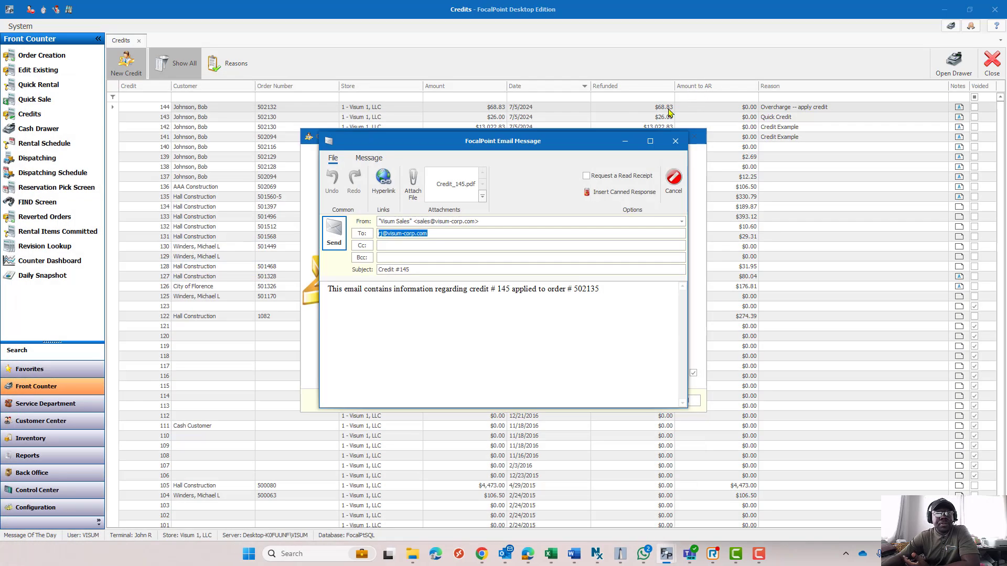
click(673, 180)
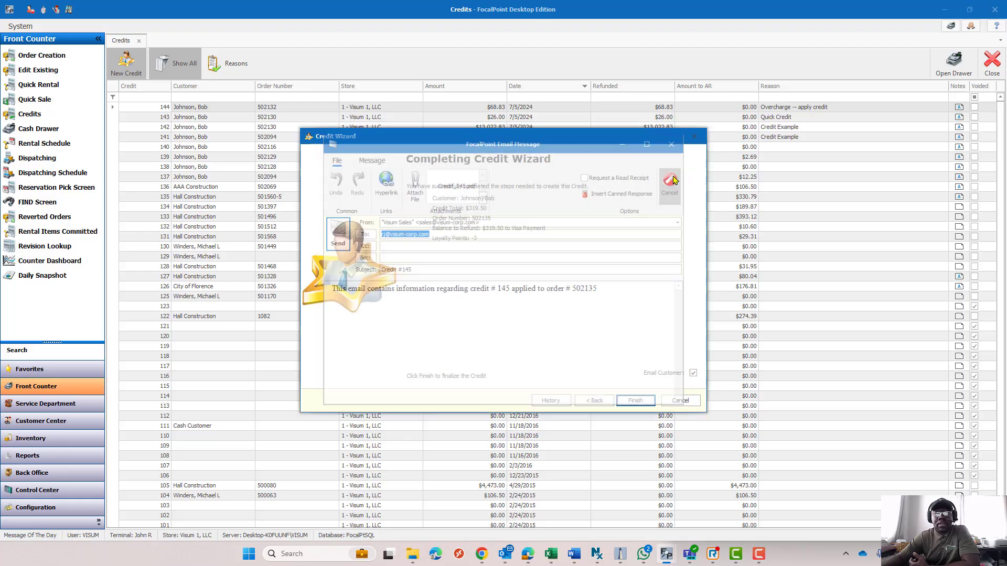
click(635, 400)
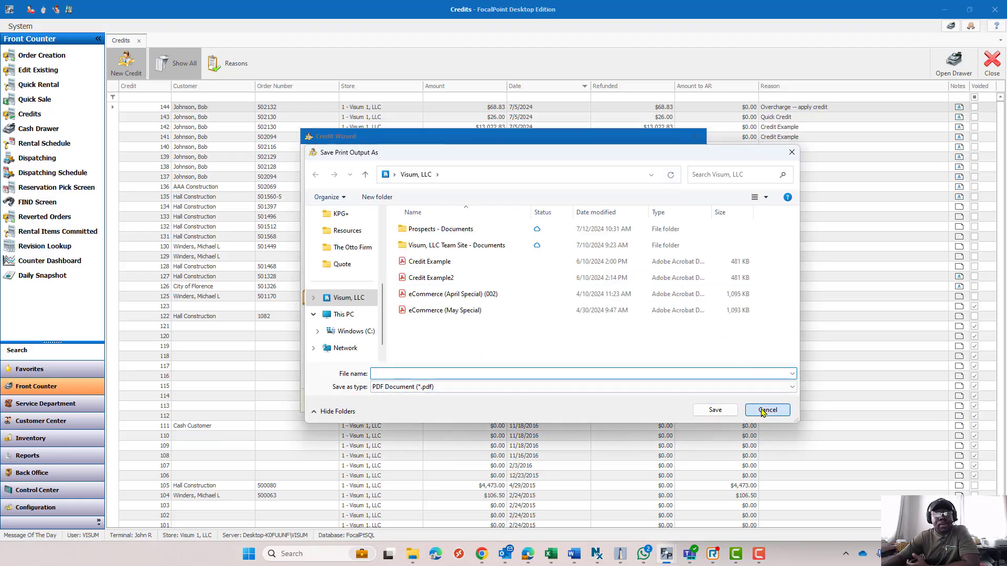
click(767, 410)
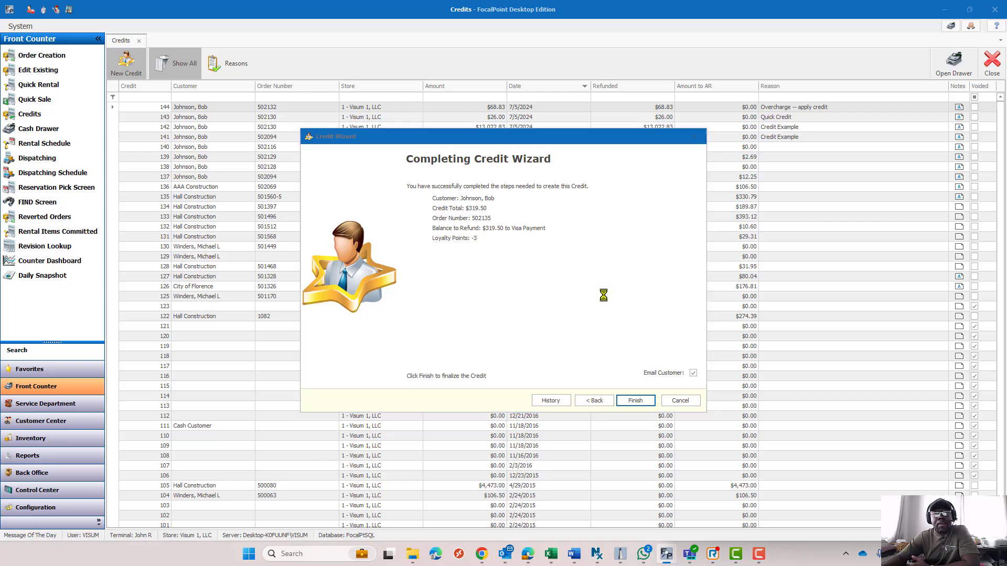
click(766, 409)
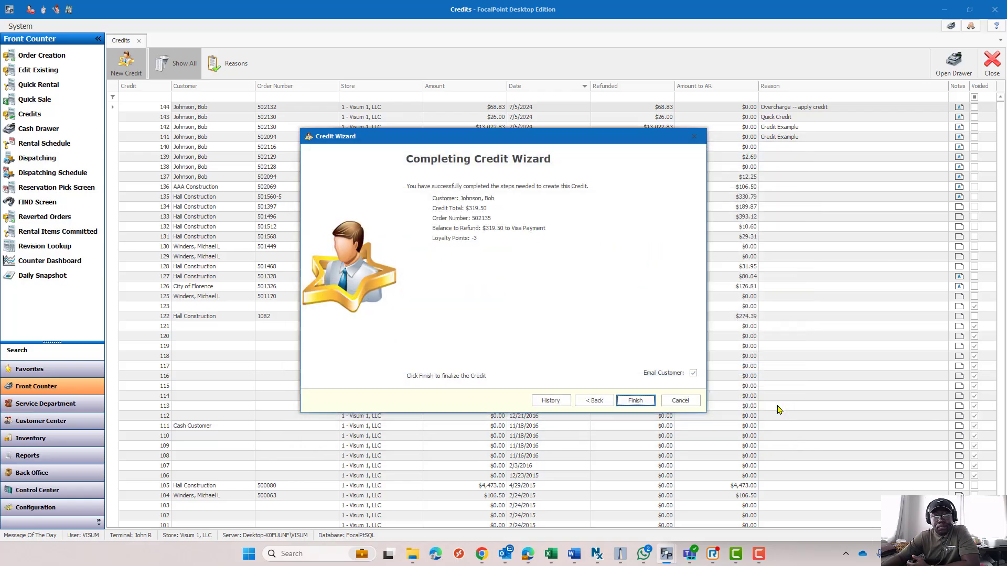